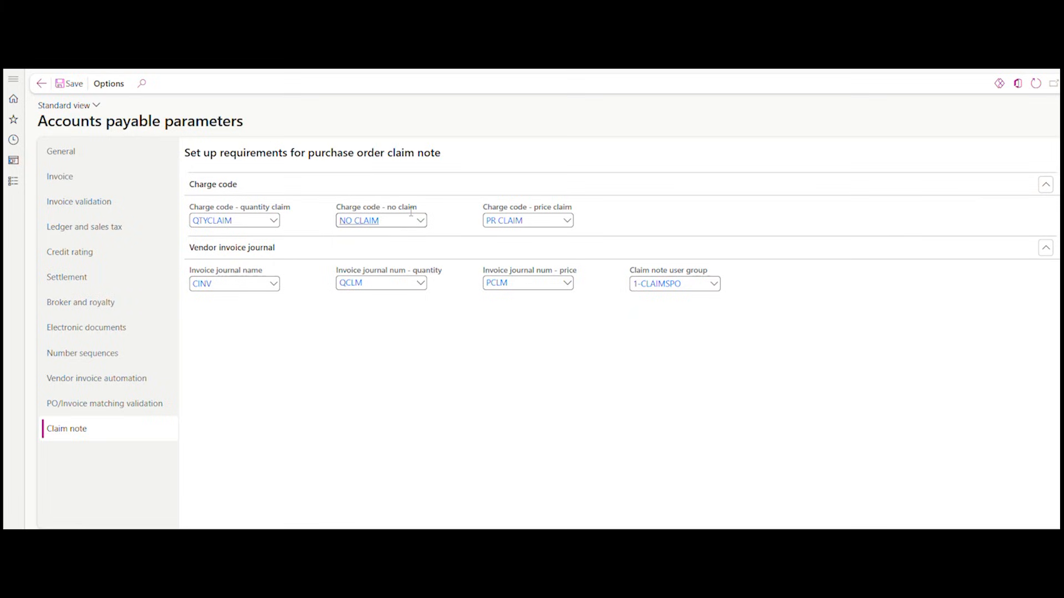
# - Review the purchase order claim note parameters and the posting setup of the no claim, price claim and quantity claim charges codes
pyautogui.moveTo(537, 218)
pyautogui.moveTo(350, 288)
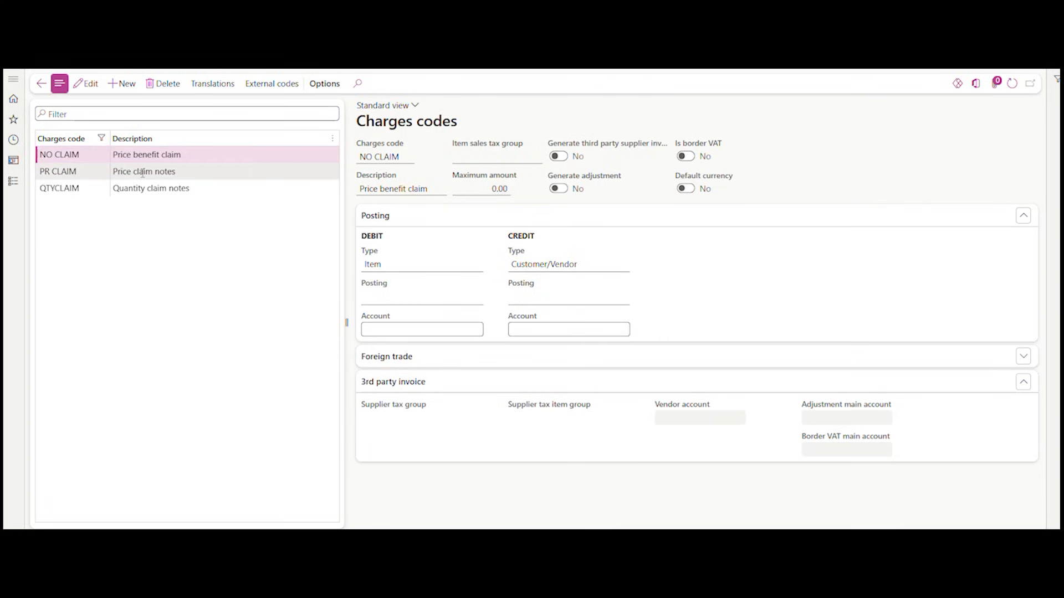
pyautogui.click(143, 173)
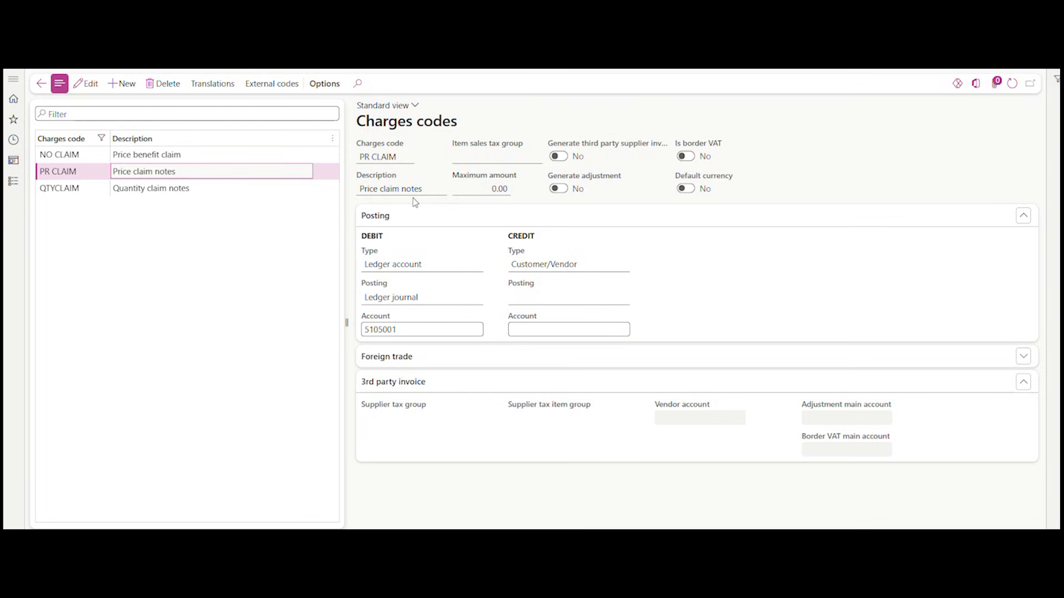
pyautogui.click(157, 188)
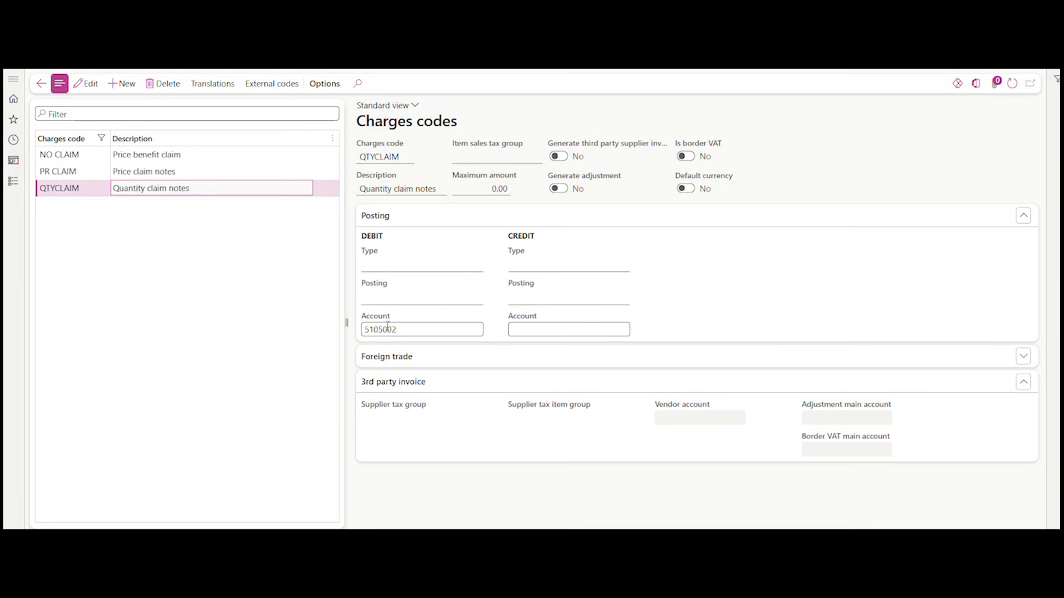
pyautogui.click(162, 154)
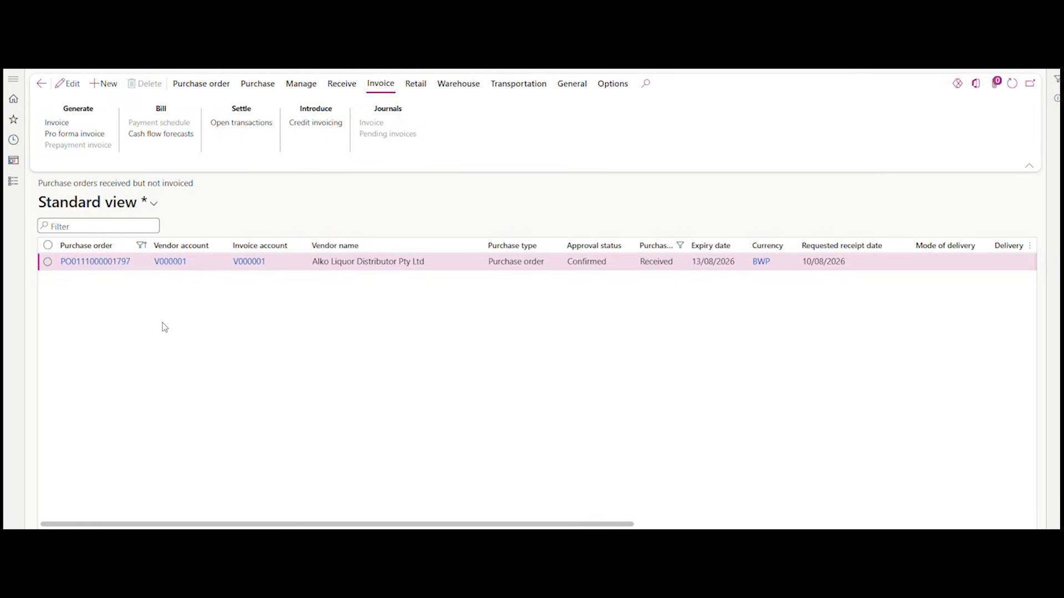
# - Open the vendor invoice for the received but not invoiced Alko Liquor Distributor purchase order and expand its vendor invoice header
pyautogui.click(398, 83)
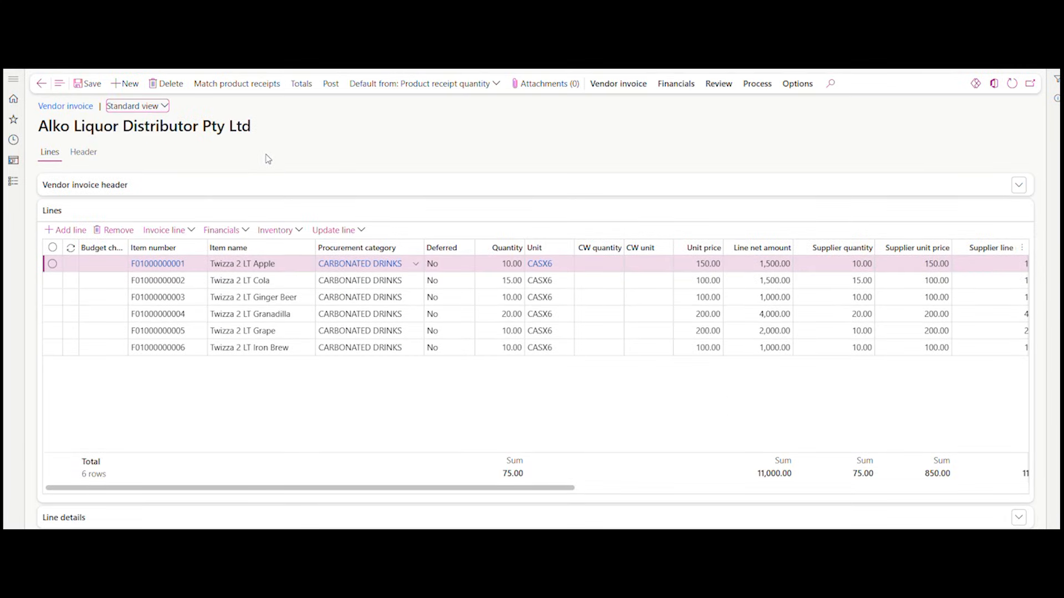
pyautogui.click(299, 185)
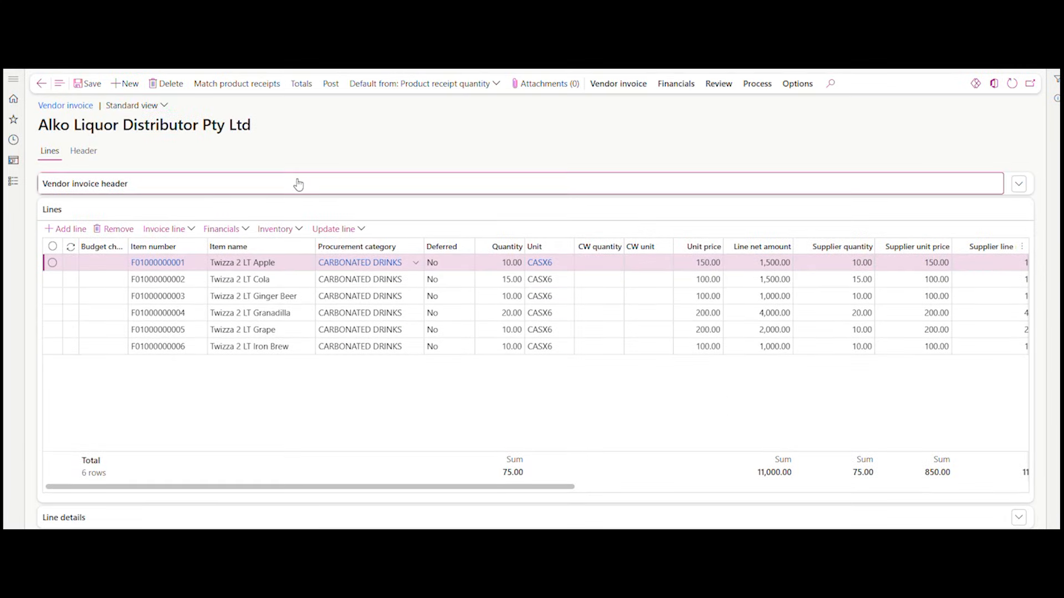
pyautogui.click(243, 197)
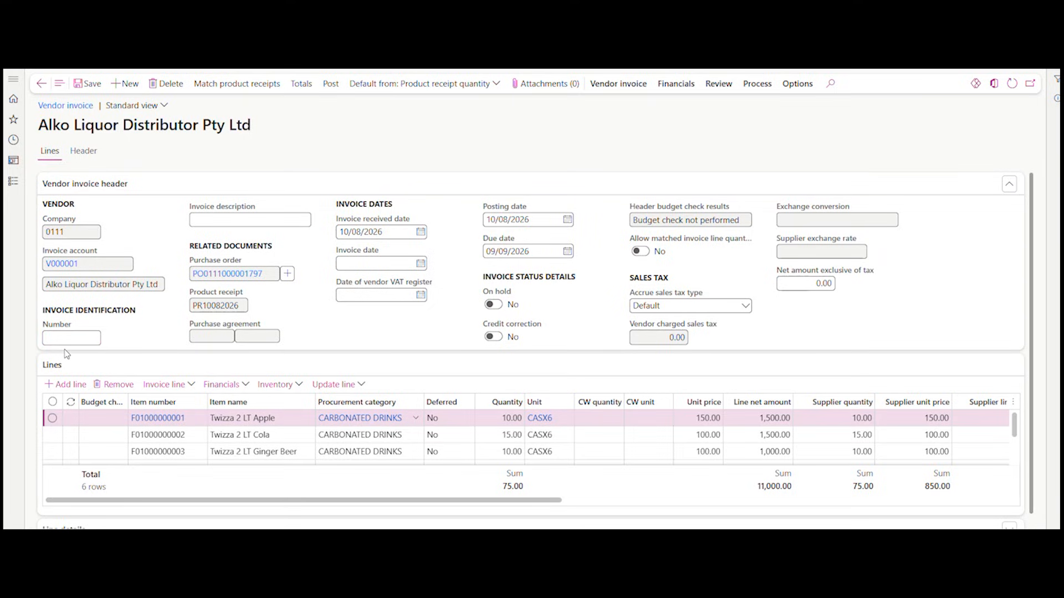
# - Fill in the invoice header with number INV1008202, description "Invoice booking" and invoice date 6 August 2026, and collapse the header
pyautogui.click(49, 339)
pyautogui.write('INV1008202')
pyautogui.press('Tab')
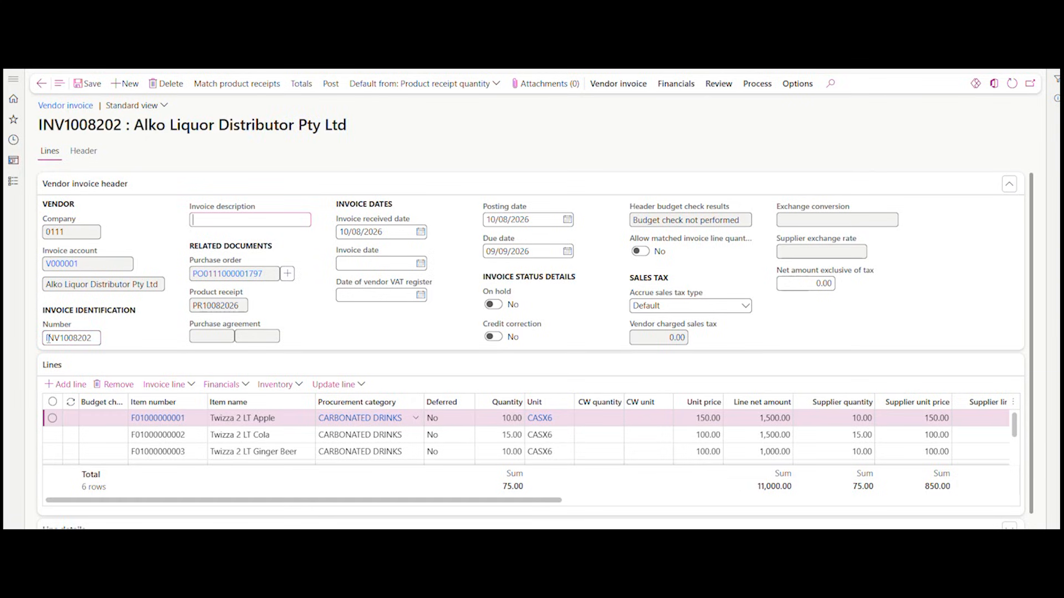
pyautogui.write('Invoice booking')
pyautogui.click(420, 263)
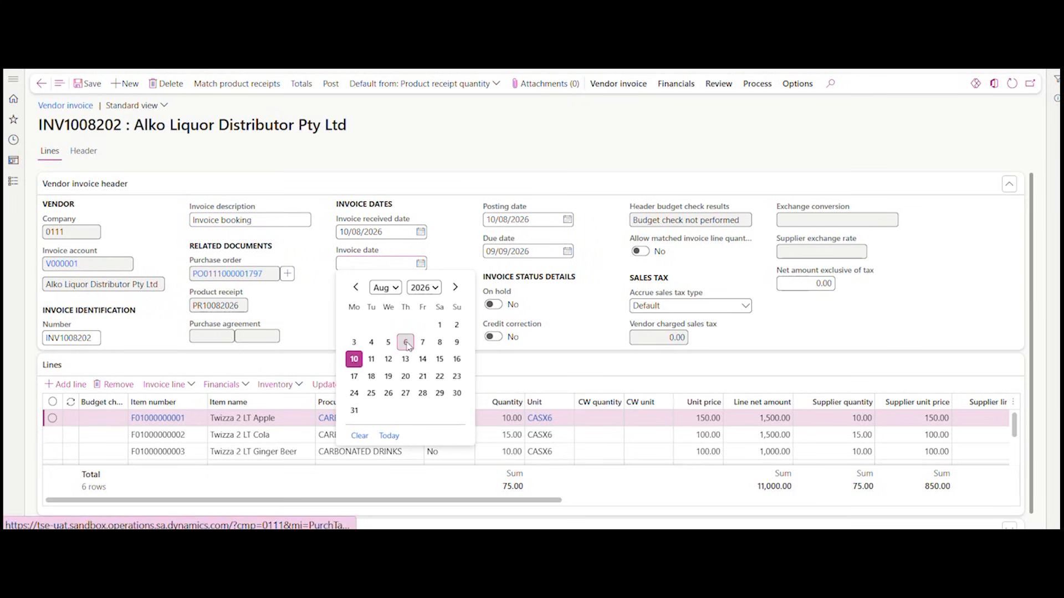
pyautogui.click(405, 341)
pyautogui.click(440, 180)
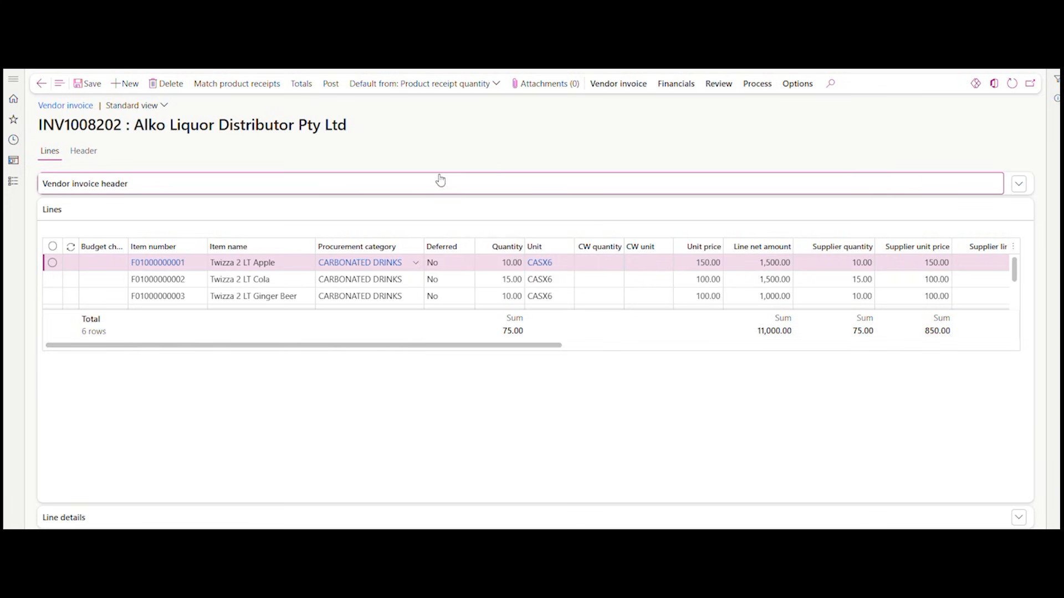
# - Set the supplier quantity of the Twizza 2 LT Ginger Beer line to 11
pyautogui.hscroll(3, 503, 432)
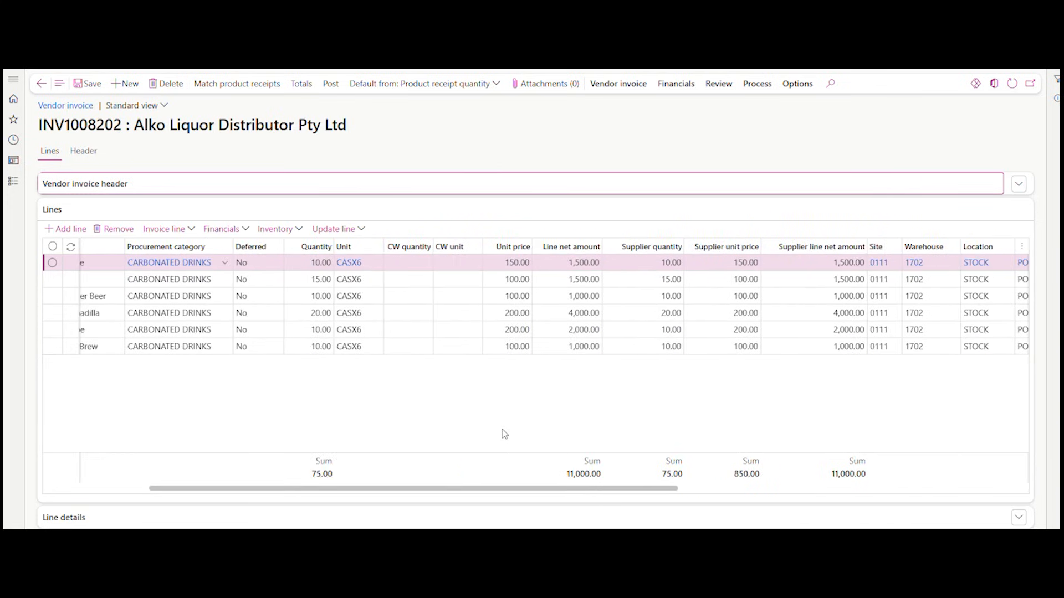
pyautogui.hscroll(1, 505, 434)
pyautogui.hscroll(1, 627, 261)
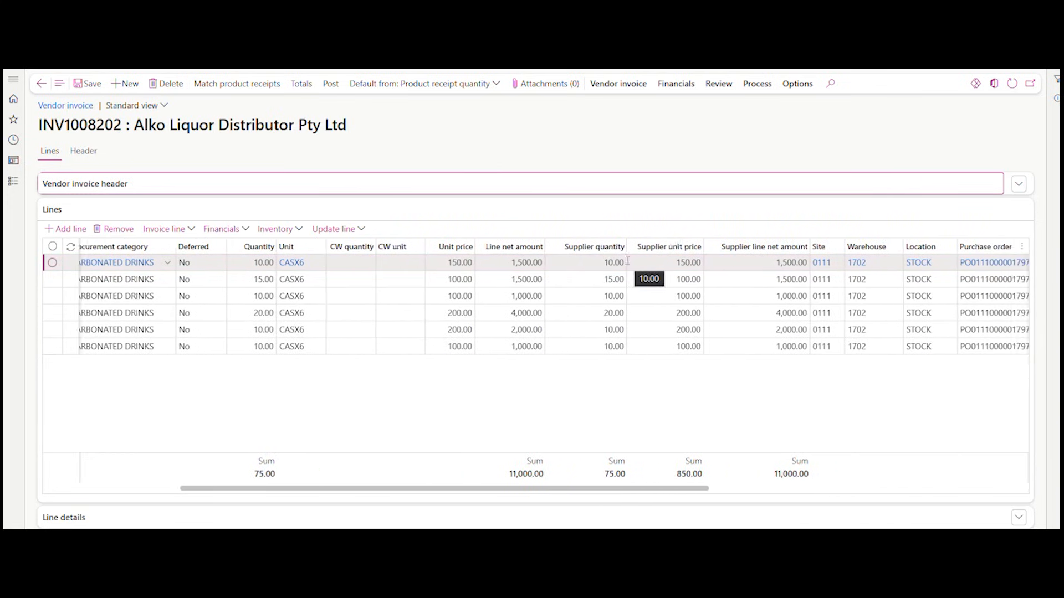
pyautogui.hscroll(2, 627, 261)
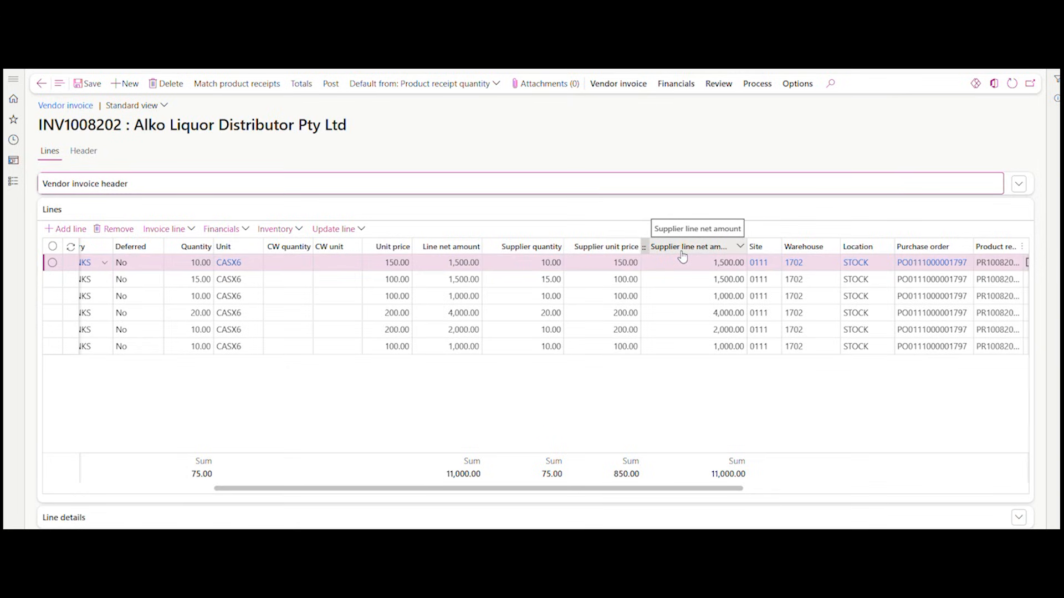
pyautogui.click(536, 266)
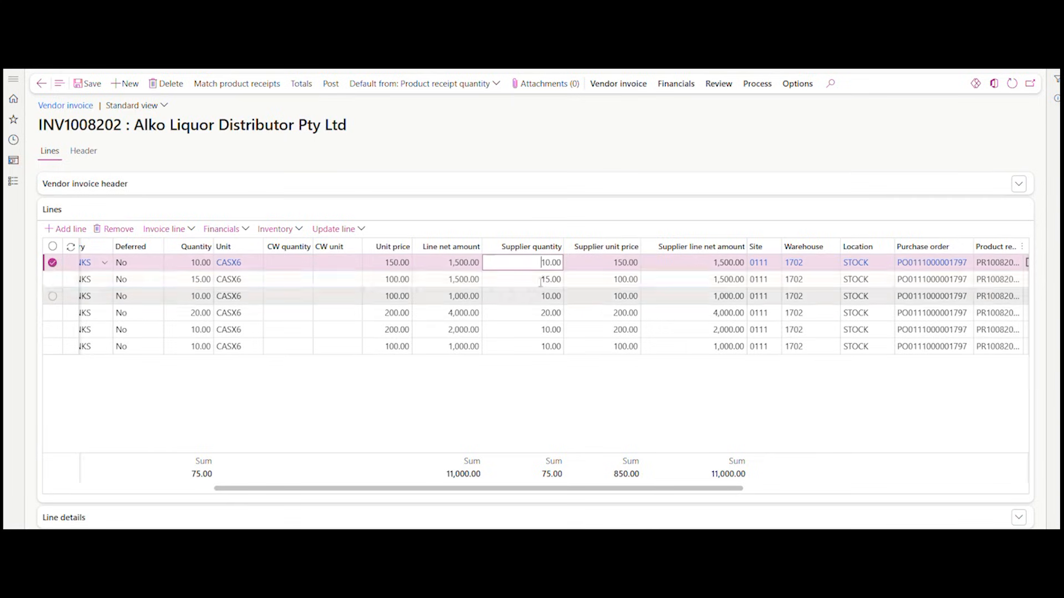
pyautogui.click(535, 281)
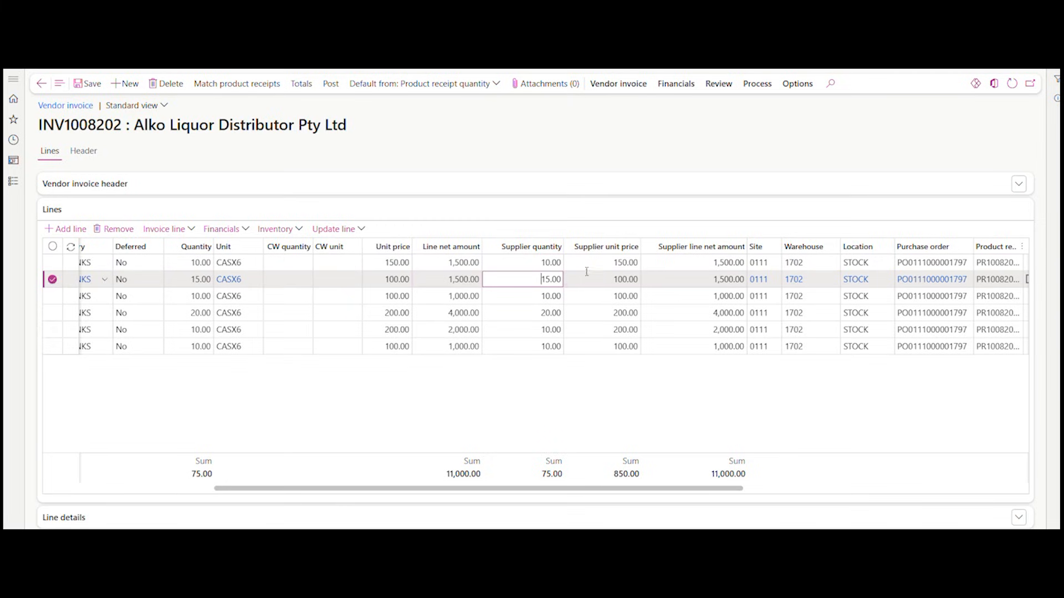
pyautogui.click(527, 264)
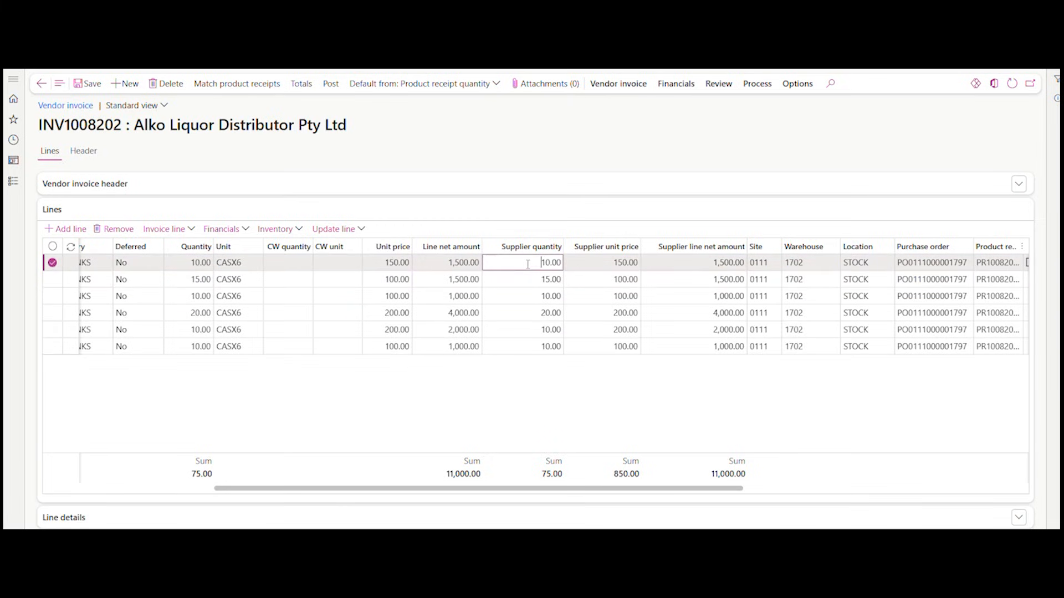
pyautogui.click(527, 295)
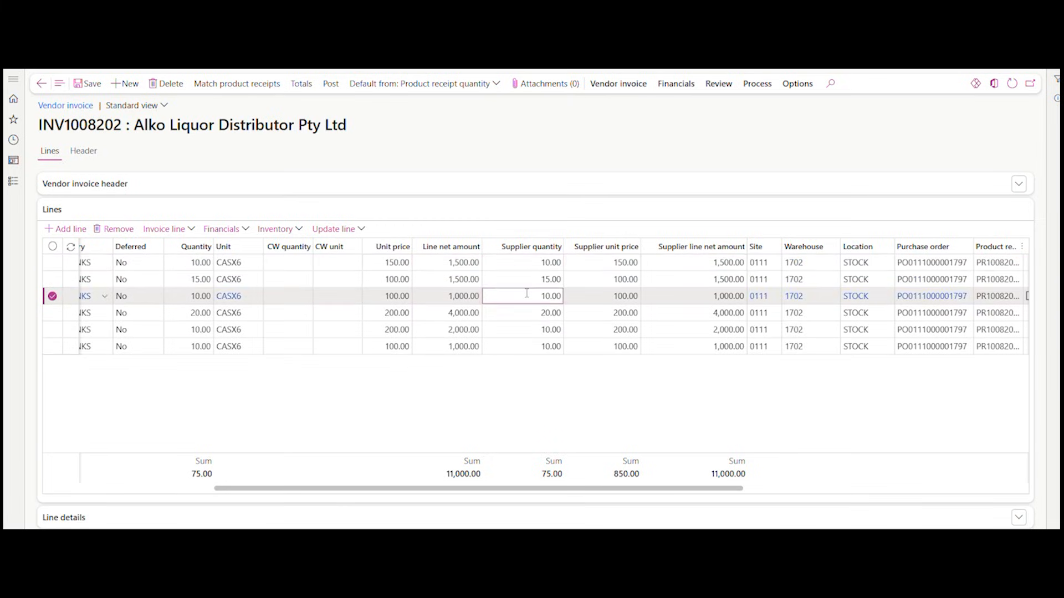
pyautogui.moveTo(532, 295); pyautogui.dragTo(562, 296)
pyautogui.write('11')
pyautogui.click(706, 296)
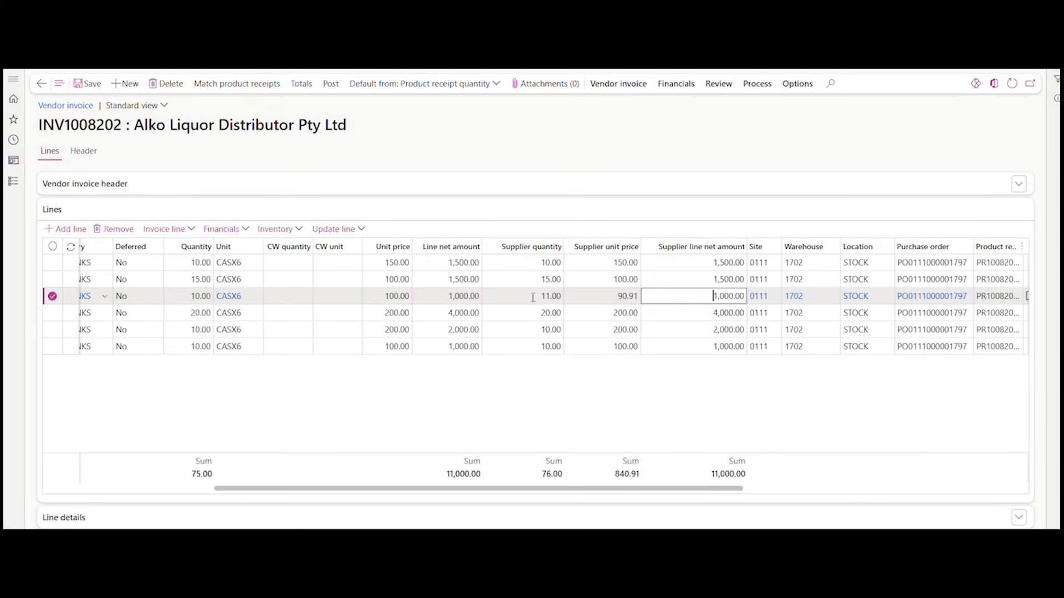
# - Set the supplier line net amount of the Ginger Beer line to 1,100
pyautogui.doubleClick(741, 296)
pyautogui.press('BackSpace')
pyautogui.write('1100')
pyautogui.click(670, 387)
# - Set the supplier unit price of the first invoice line, Twizza 2 LT Apple, to 160
pyautogui.hscroll(5, 689, 385)
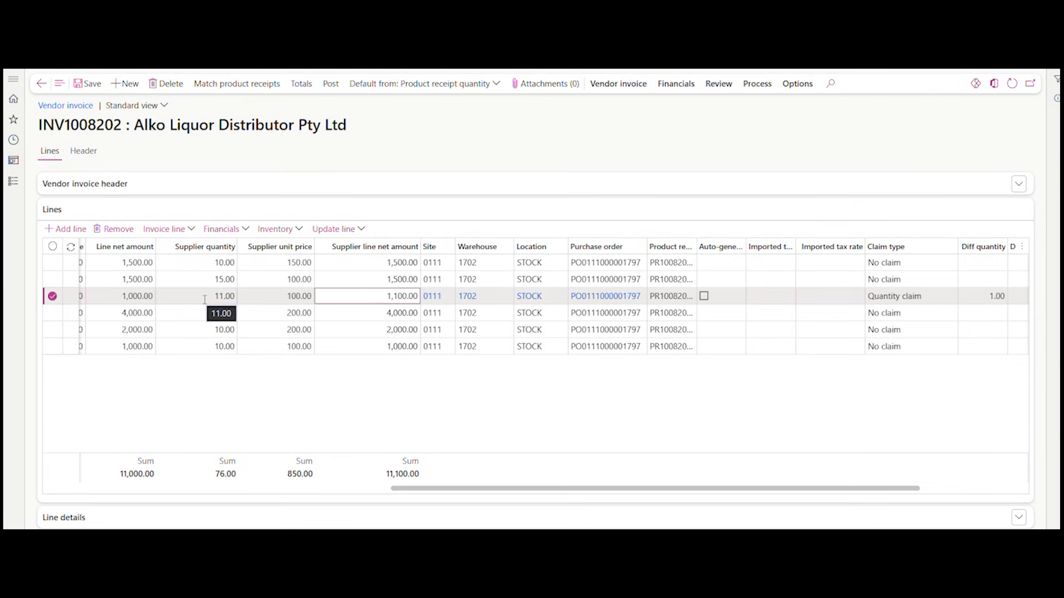
pyautogui.hscroll(2, 862, 430)
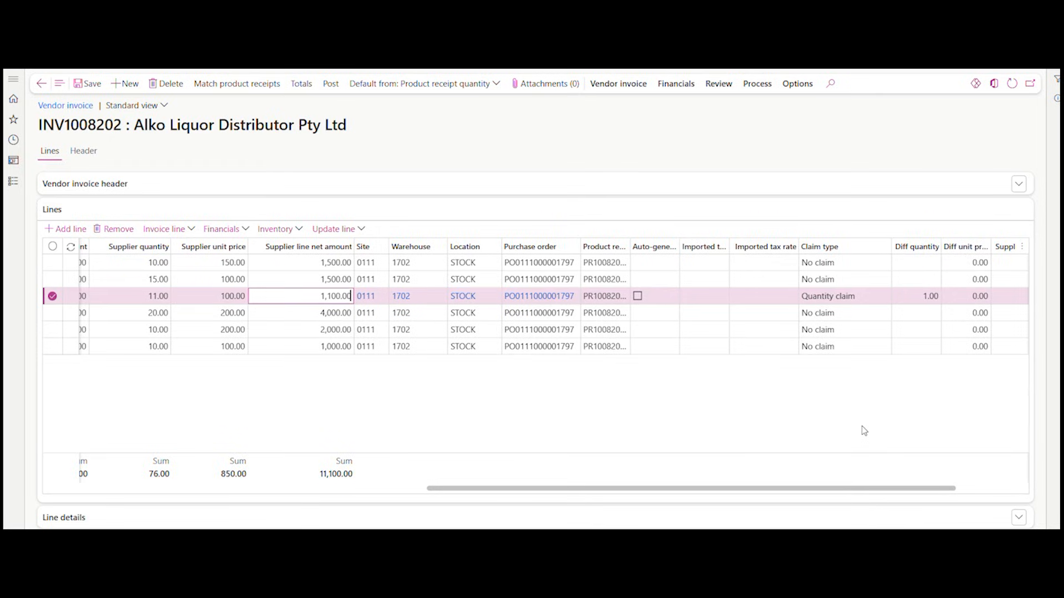
pyautogui.click(143, 260)
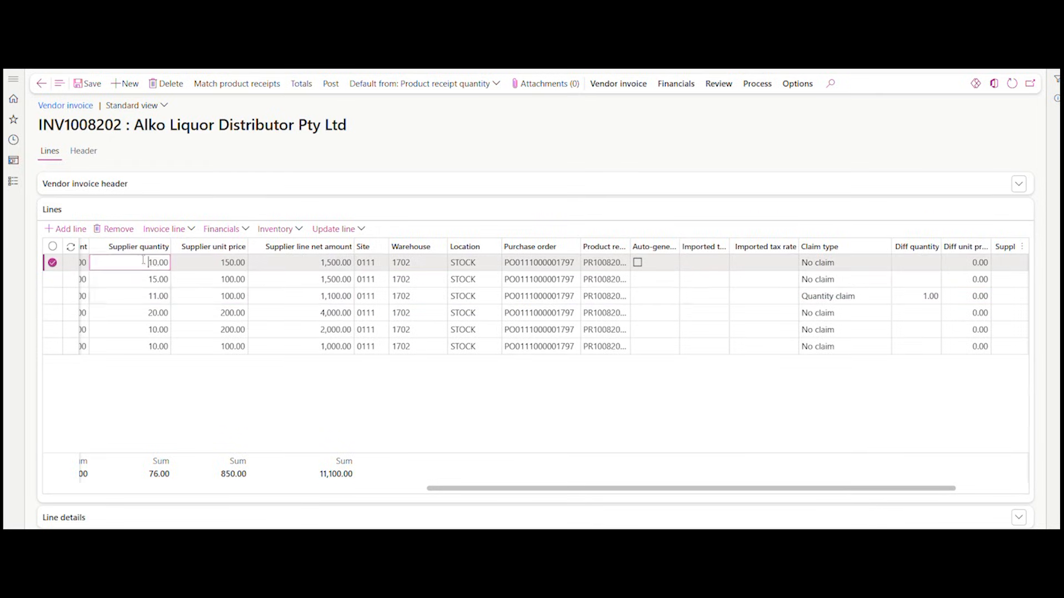
pyautogui.click(219, 262)
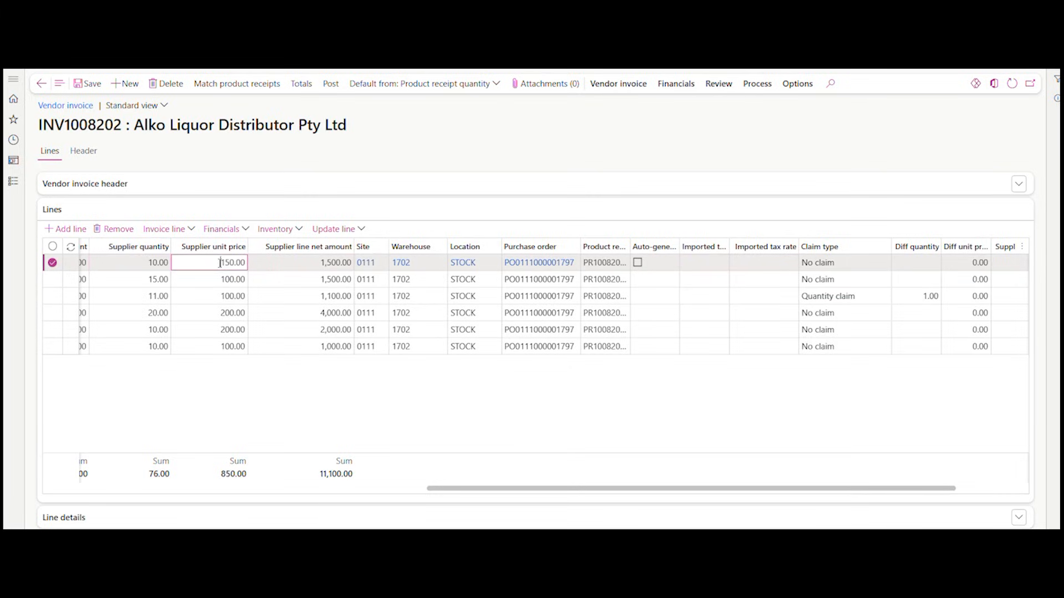
pyautogui.moveTo(210, 260); pyautogui.dragTo(256, 260)
pyautogui.write('160')
pyautogui.click(258, 407)
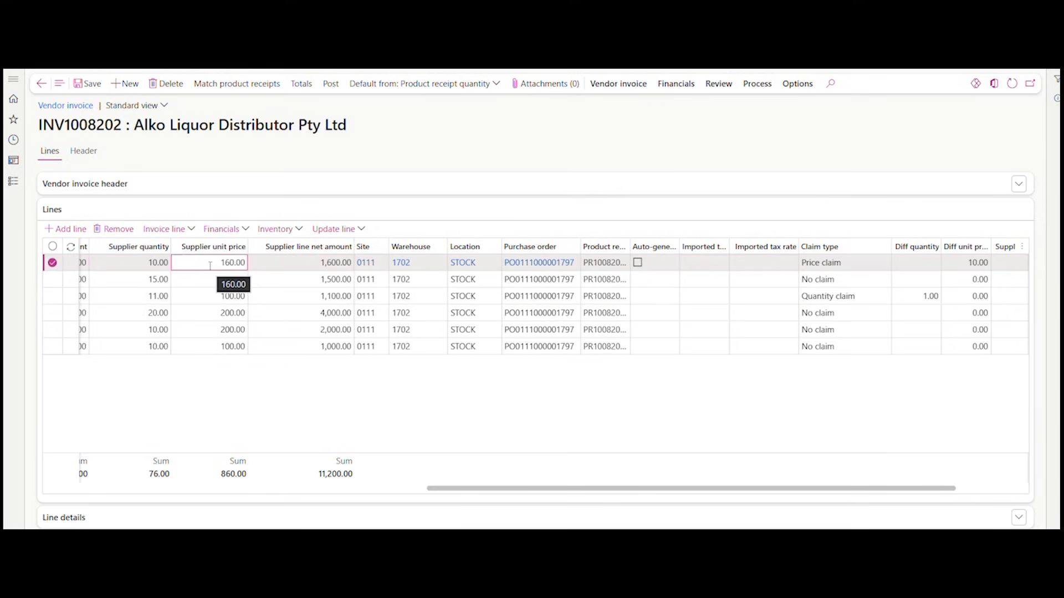
# - Set the supplier unit price of the fourth invoice line, Twizza 2 LT Granadilla, to 190
pyautogui.click(142, 314)
pyautogui.click(217, 312)
pyautogui.moveTo(217, 312); pyautogui.dragTo(260, 312)
pyautogui.write('190')
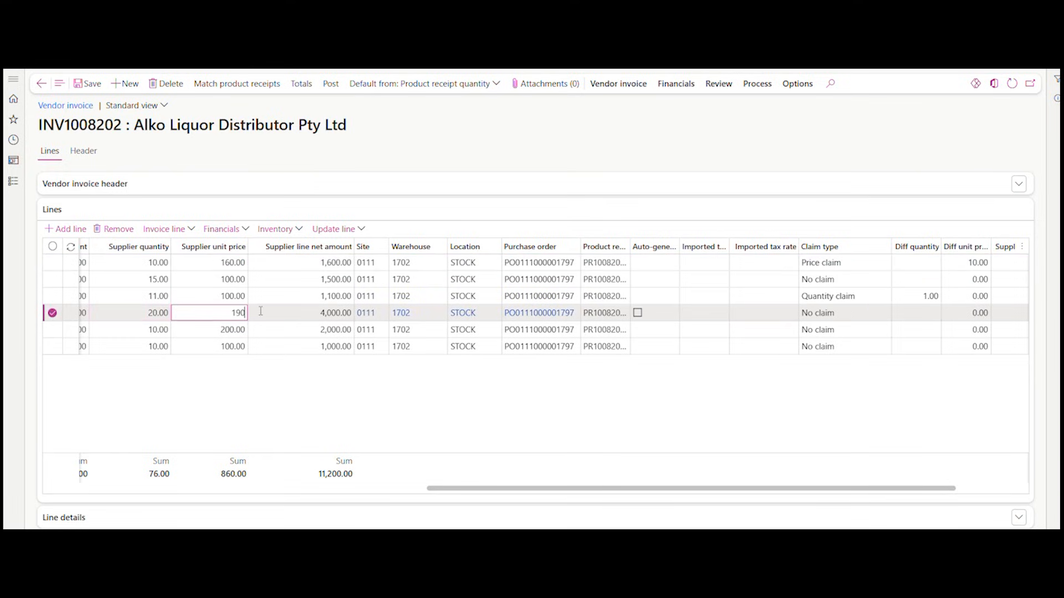
pyautogui.click(240, 408)
# - Set the fifth invoice line, Twizza 2 LT Grape, to a supplier quantity of 11 and a supplier unit price of 210
pyautogui.click(150, 330)
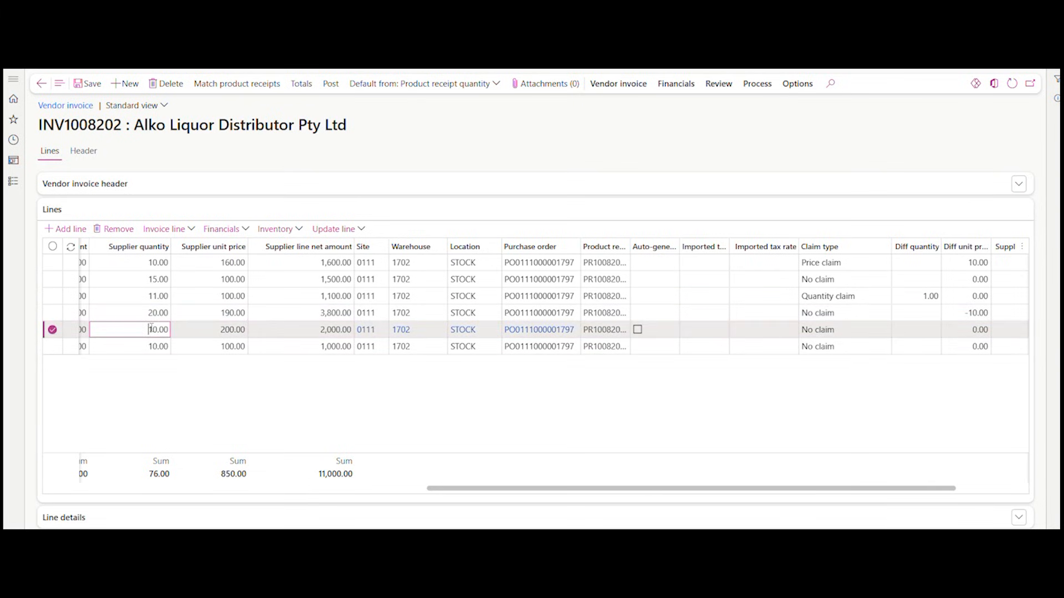
pyautogui.moveTo(150, 329); pyautogui.dragTo(173, 329)
pyautogui.write('11')
pyautogui.click(217, 328)
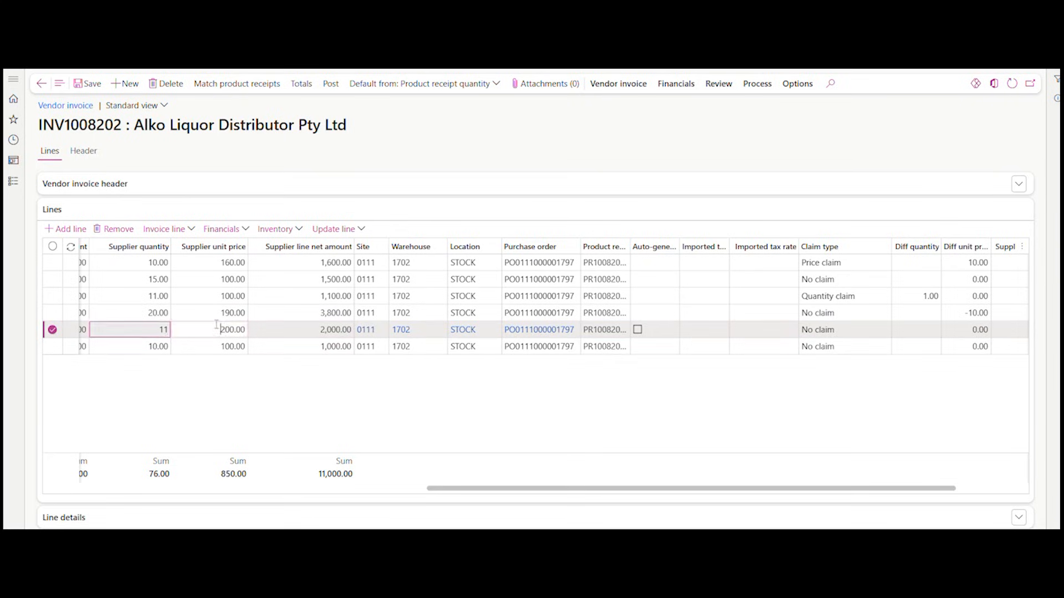
pyautogui.click(221, 329)
pyautogui.moveTo(220, 329); pyautogui.dragTo(246, 329)
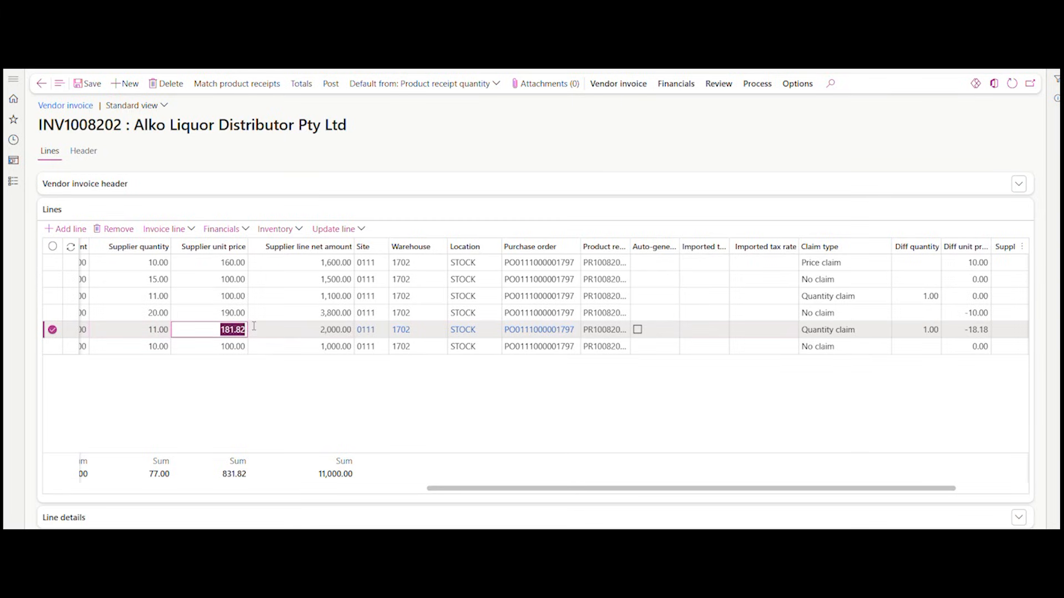
pyautogui.write('210')
pyautogui.click(273, 368)
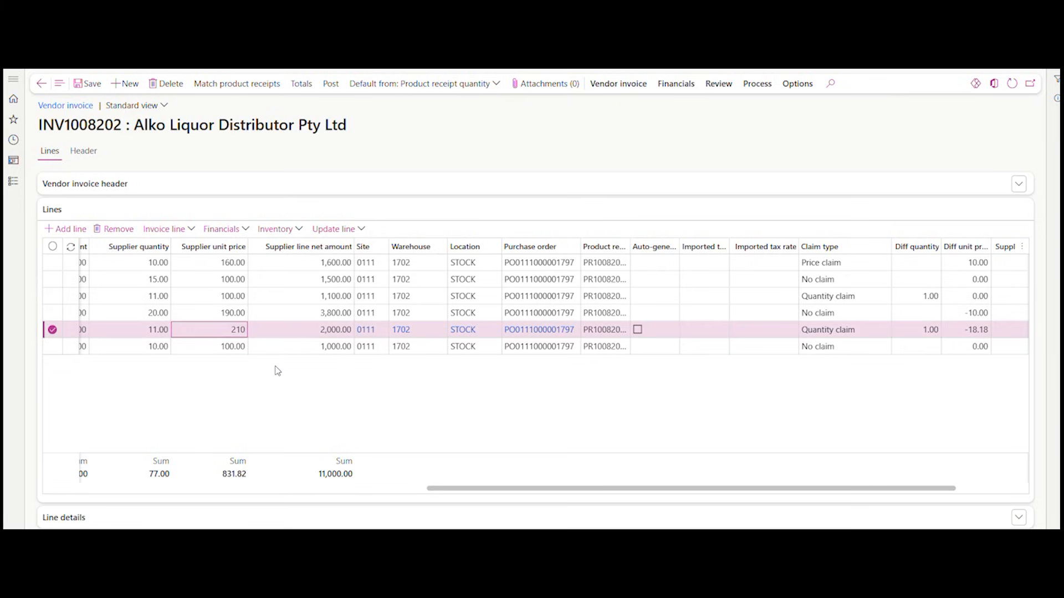
# - Set the last invoice line, Twizza 2 LT Iron Brew, to a supplier quantity of 11 and a supplier unit price of 90
pyautogui.click(137, 345)
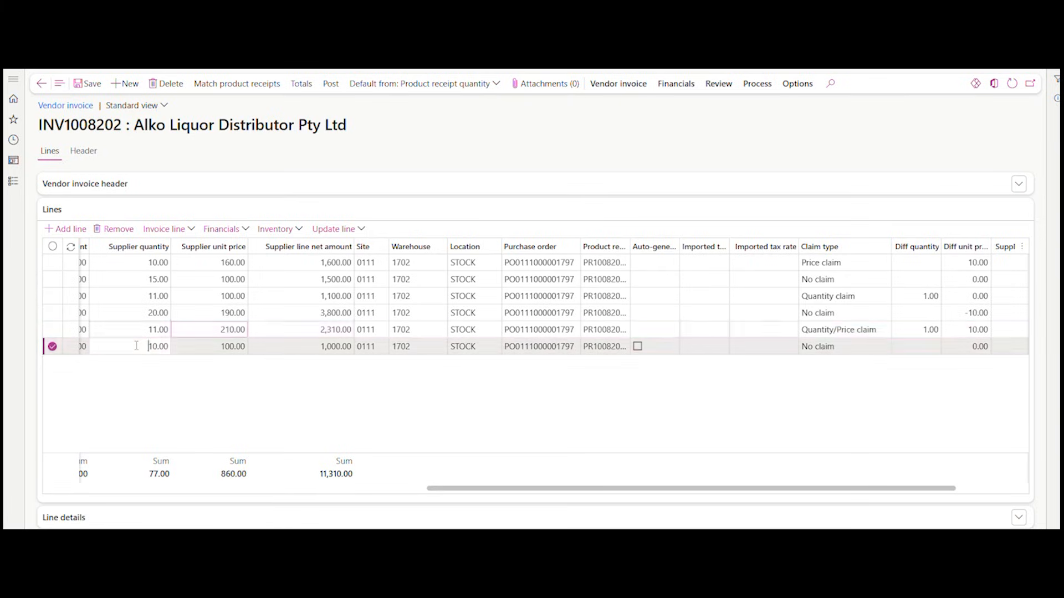
pyautogui.moveTo(139, 346); pyautogui.dragTo(168, 347)
pyautogui.write('11')
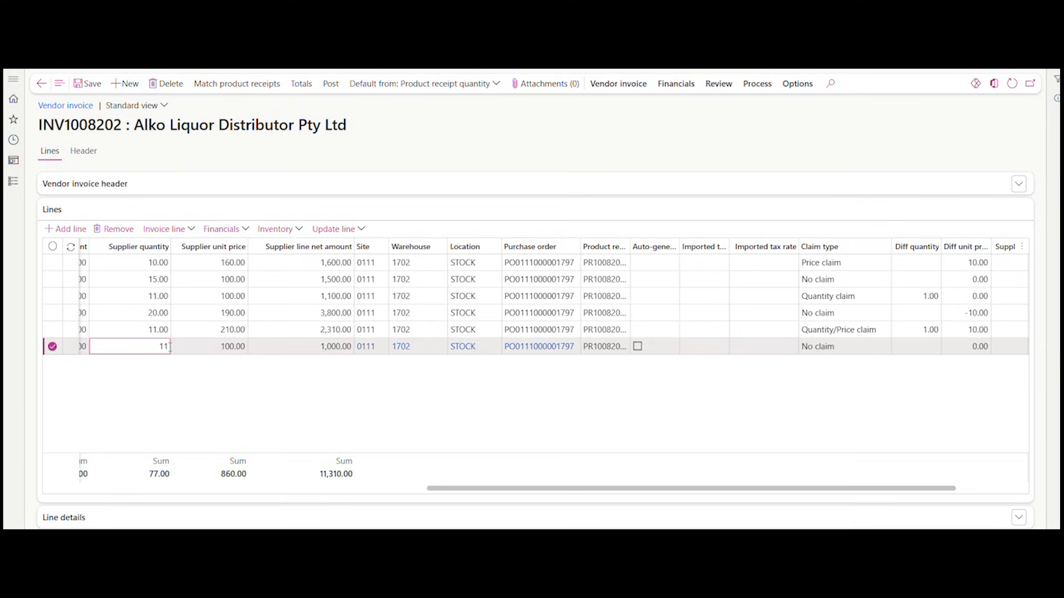
pyautogui.click(212, 347)
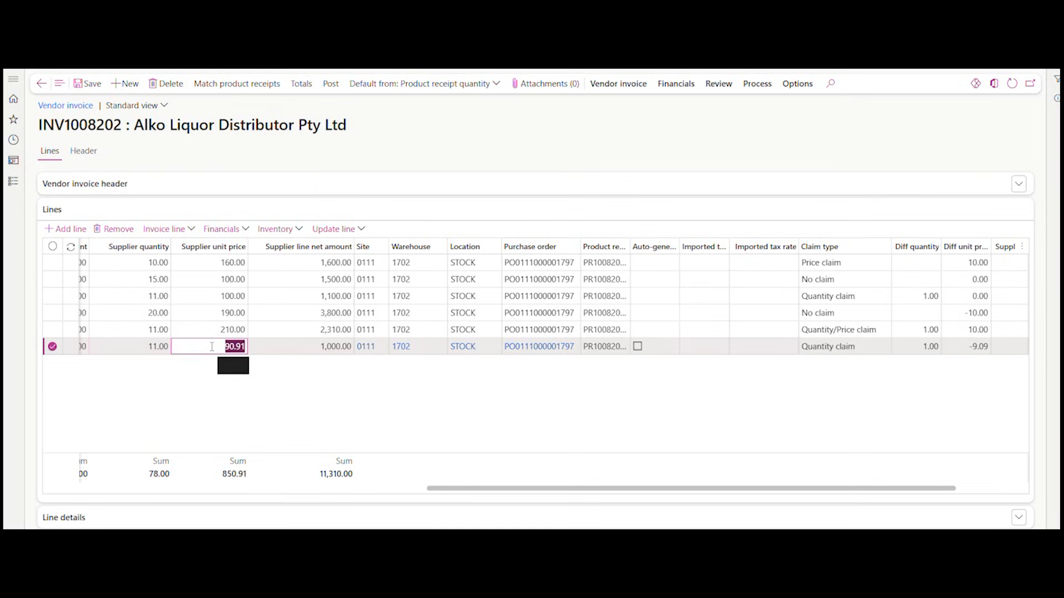
pyautogui.click(211, 345)
pyautogui.moveTo(224, 347); pyautogui.dragTo(247, 346)
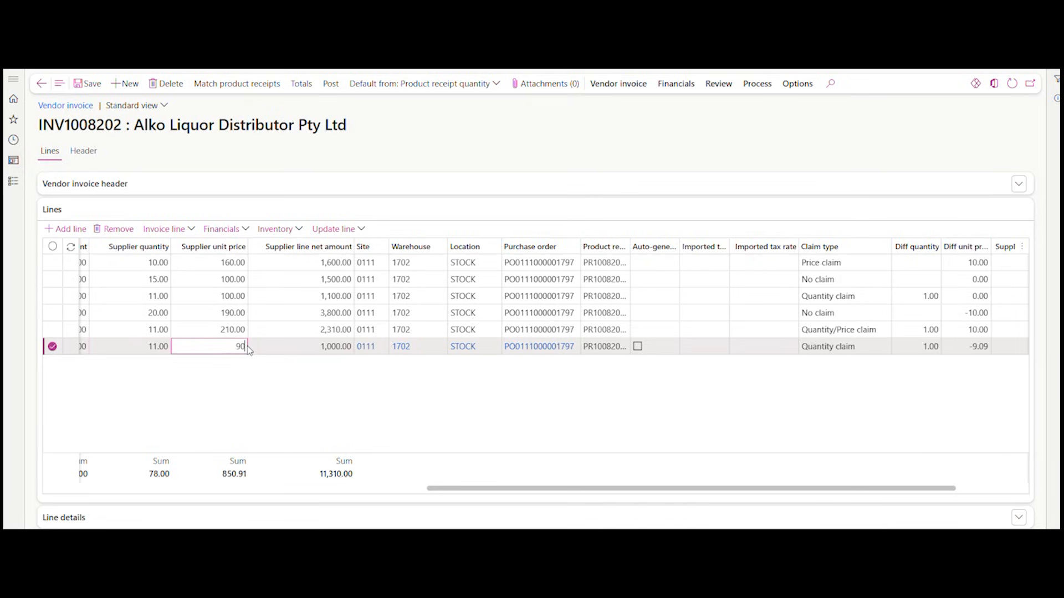
pyautogui.click(261, 375)
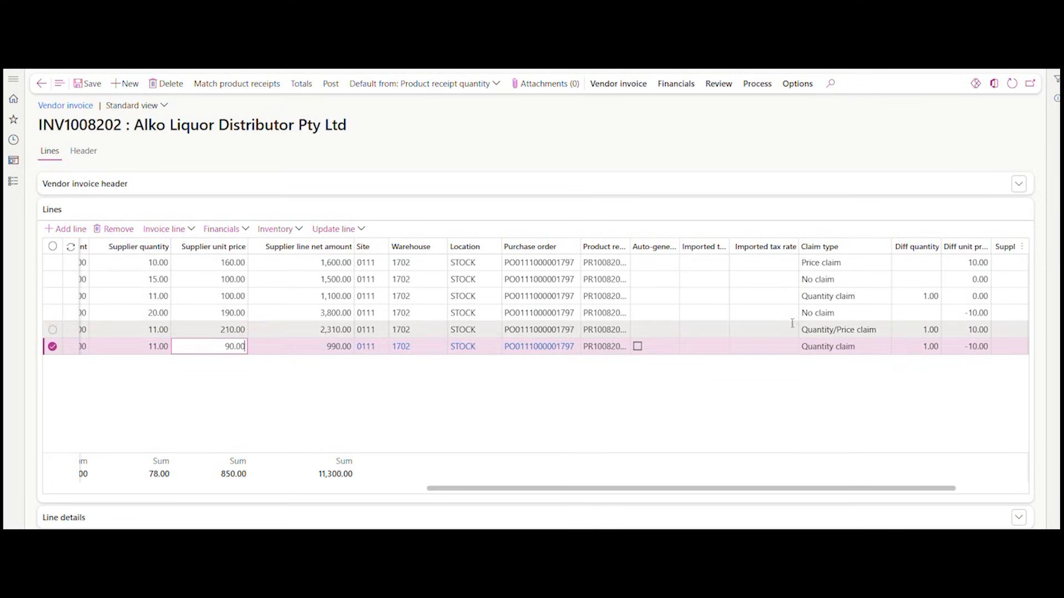
# - Review the claim type, difference quantity, difference unit price and supplier tax amount of the invoice lines
pyautogui.click(835, 269)
pyautogui.click(840, 296)
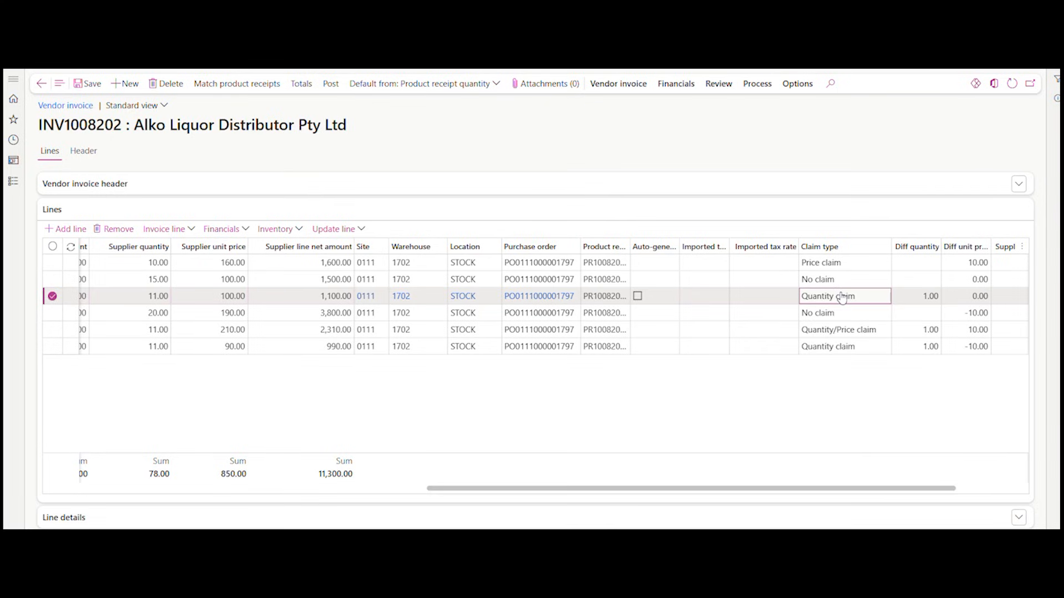
pyautogui.hscroll(3, 836, 423)
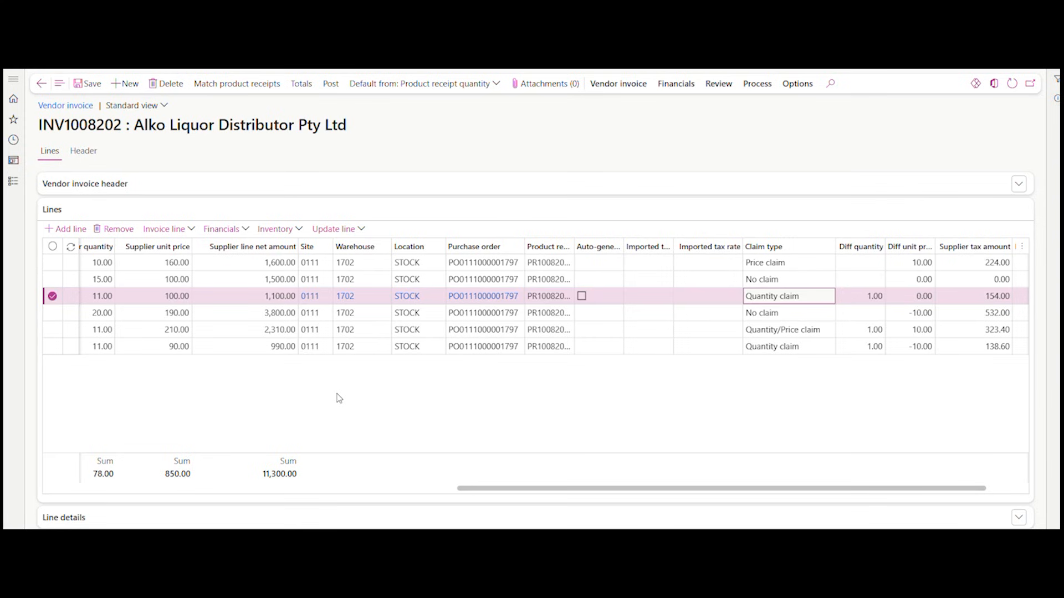
# - Set the net amount exclusive of tax in the invoice header to 11,300.00 and post the vendor invoice
pyautogui.click(363, 187)
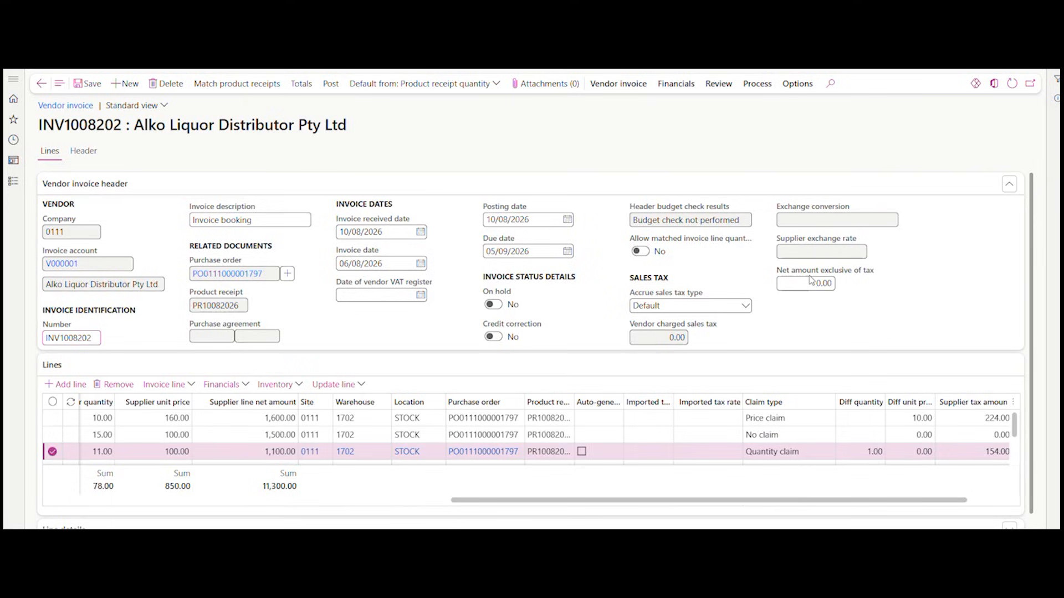
pyautogui.click(806, 283)
pyautogui.write('11300')
pyautogui.click(852, 287)
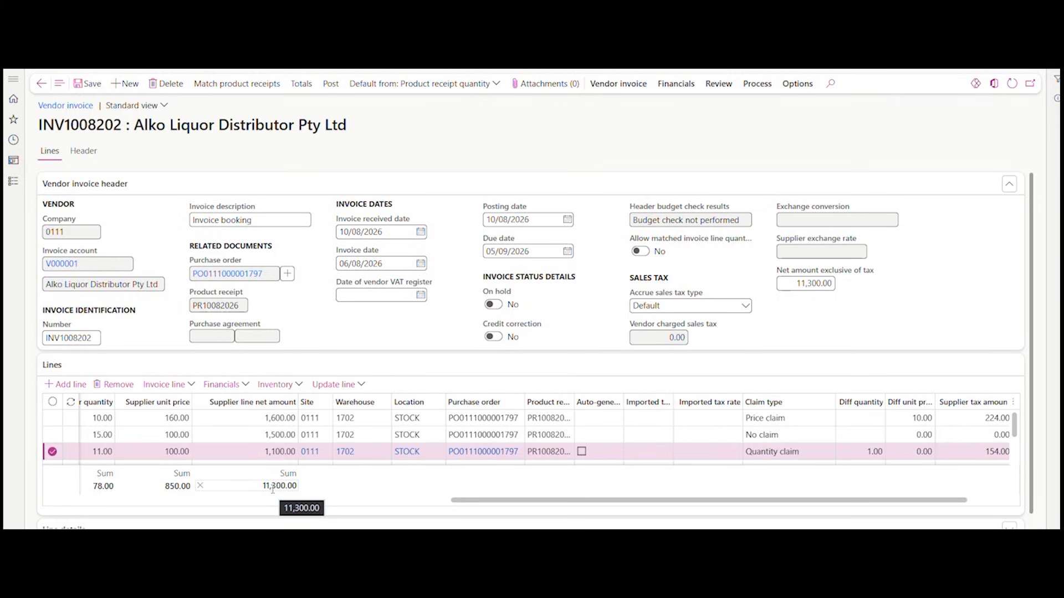
pyautogui.click(893, 182)
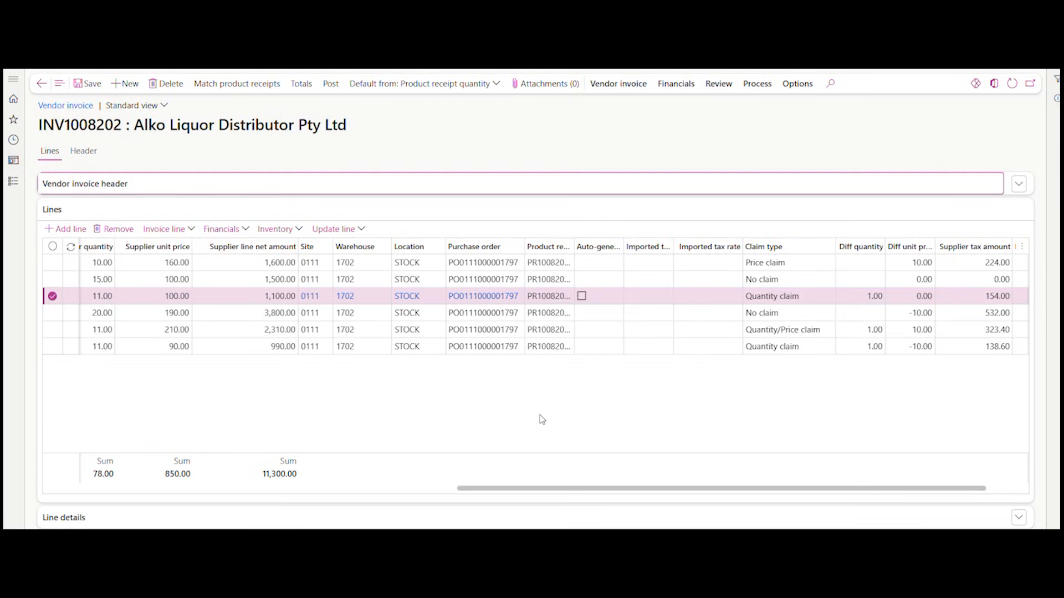
pyautogui.click(613, 259)
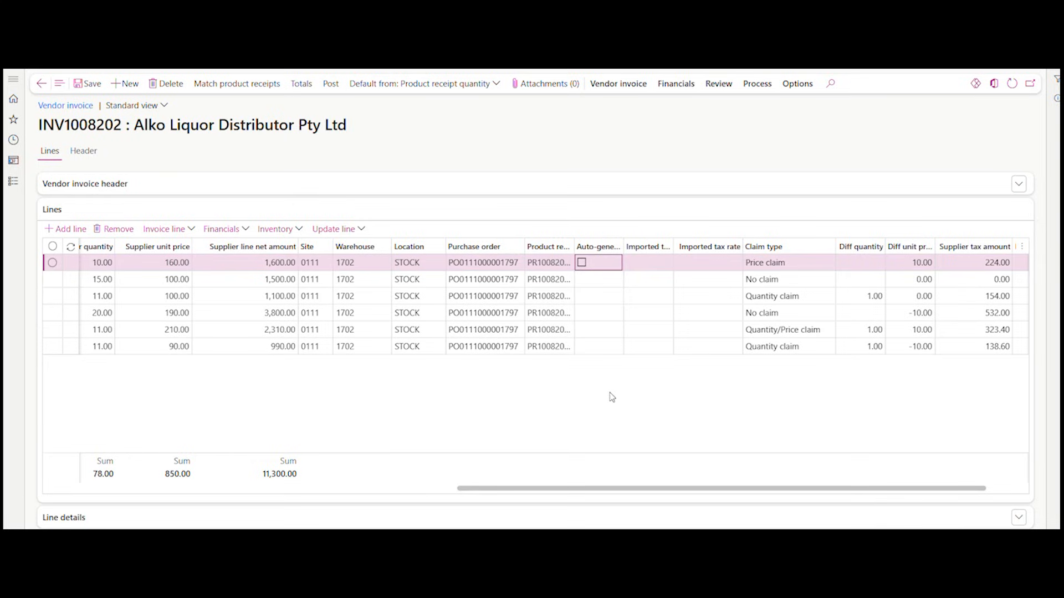
pyautogui.click(331, 85)
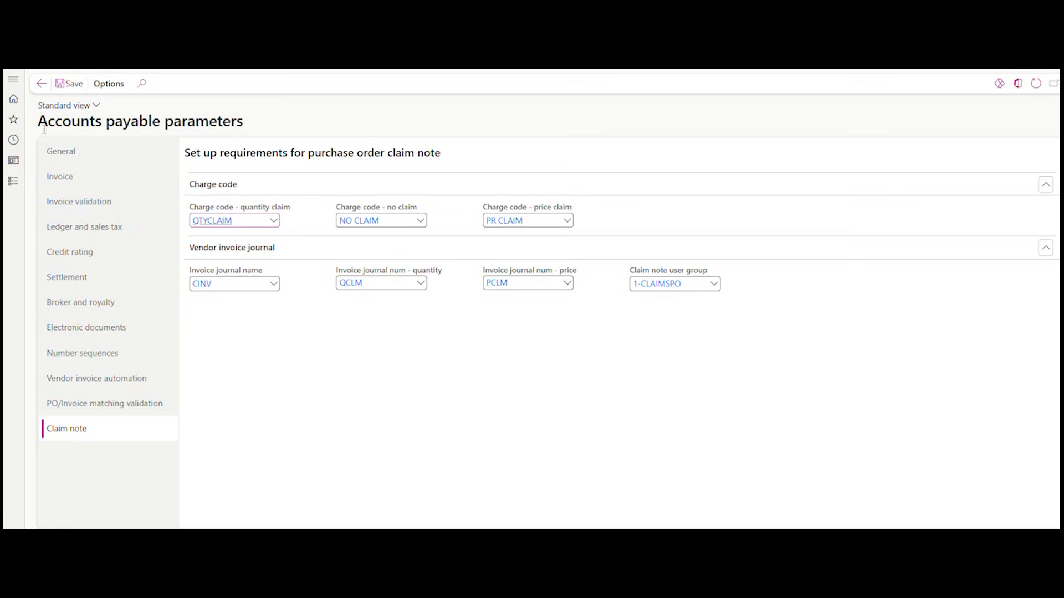
pyautogui.click(13, 140)
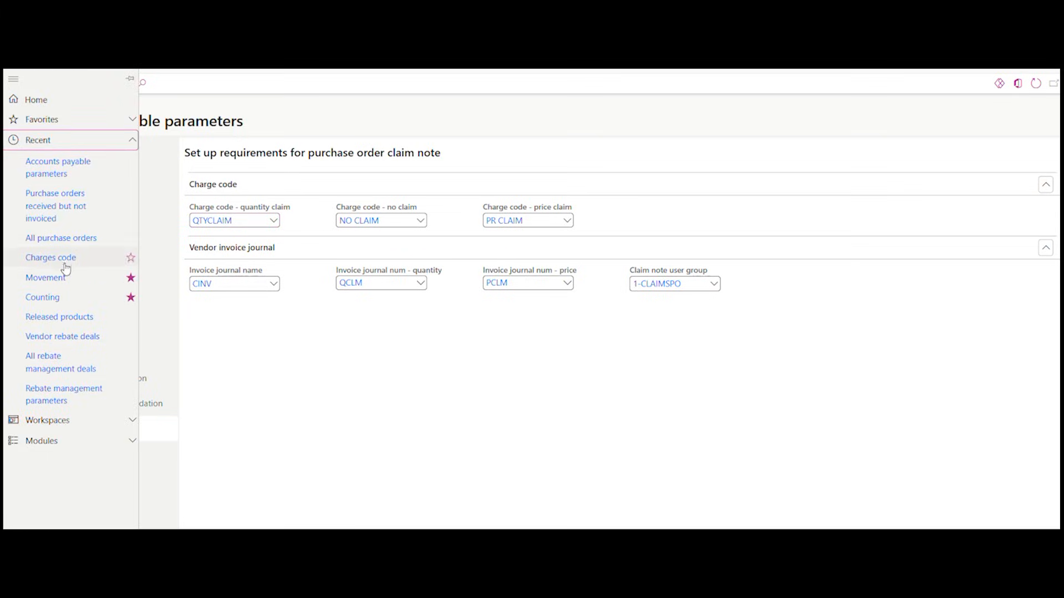
pyautogui.click(61, 436)
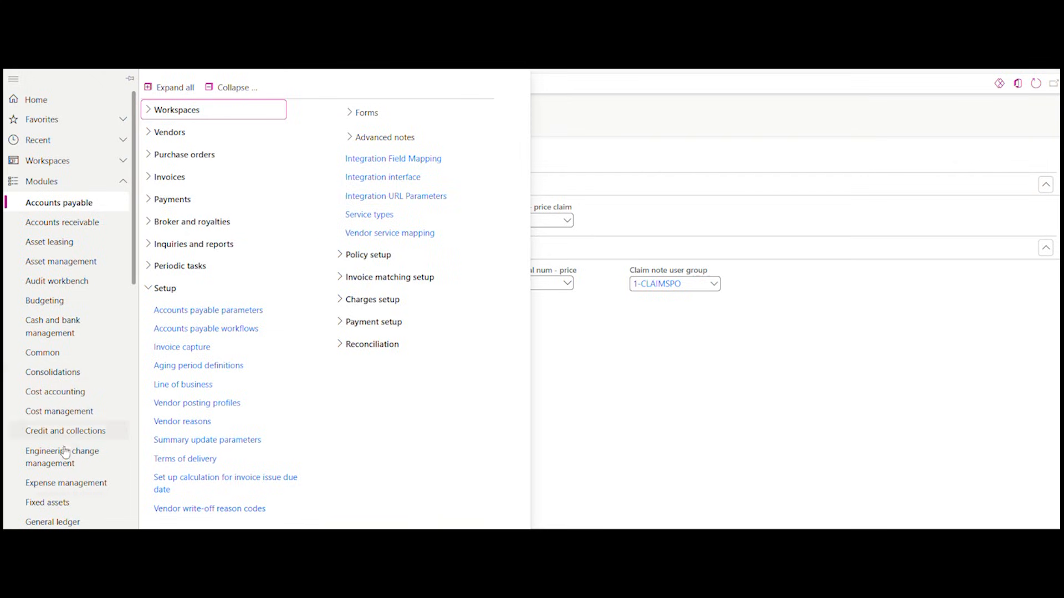
pyautogui.click(66, 522)
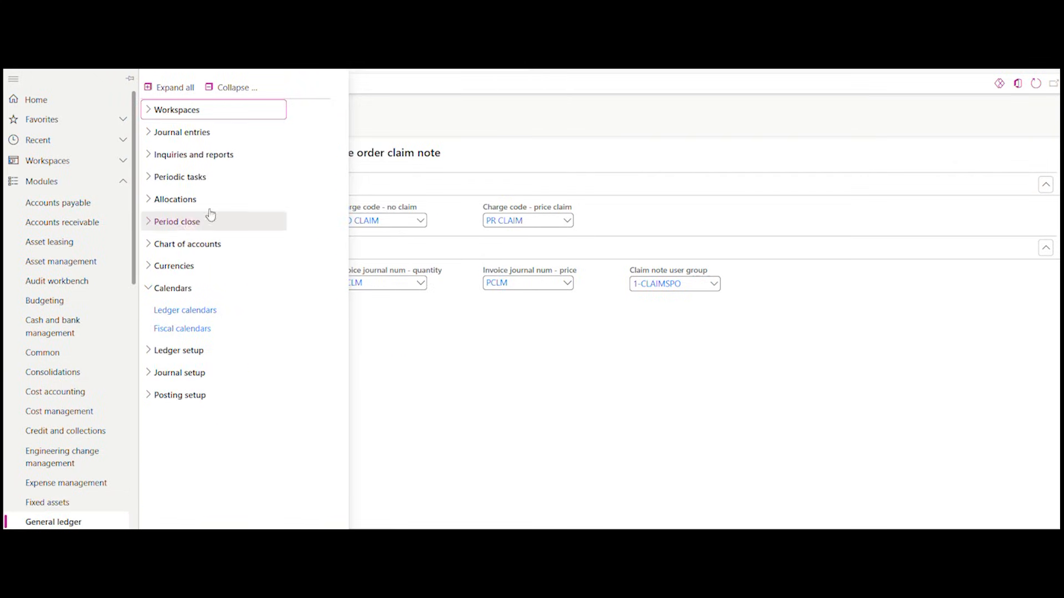
pyautogui.click(183, 175)
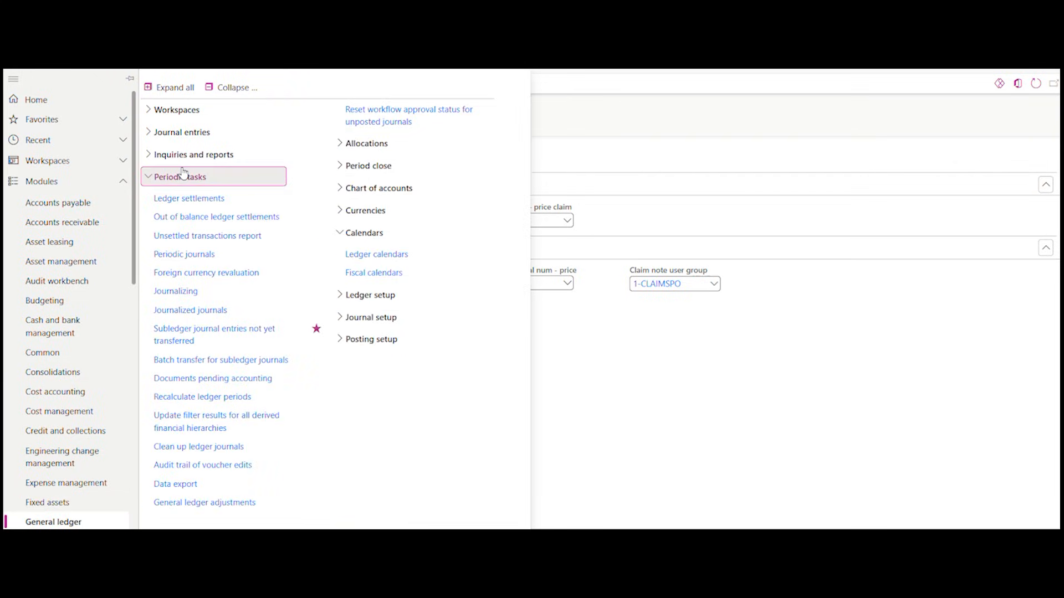
pyautogui.click(197, 355)
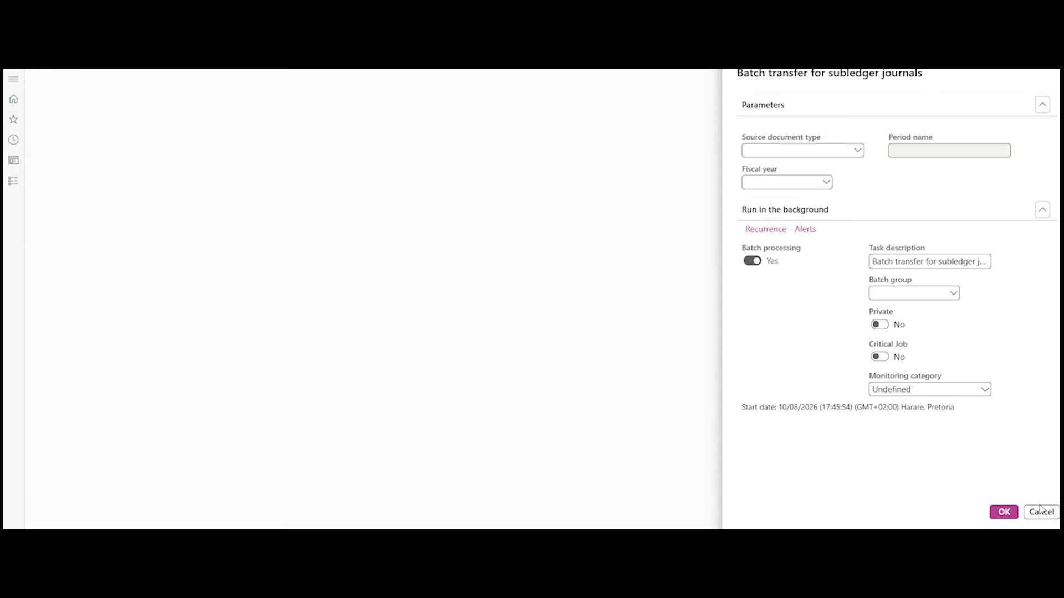
pyautogui.click(1040, 511)
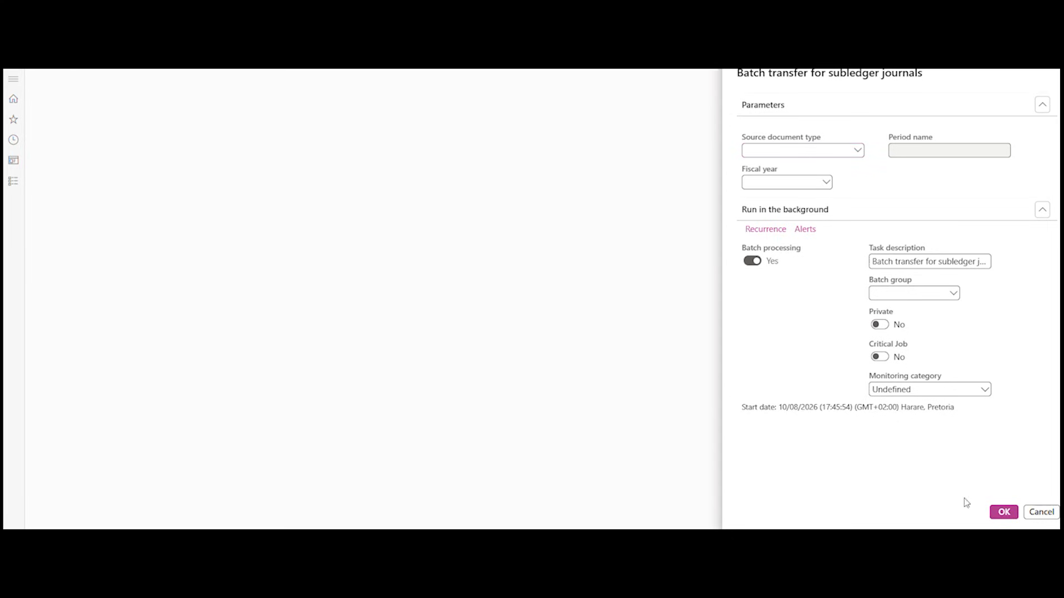
# - Open the subledger journal entries not yet transferred, refresh the list and transfer the vendor invoice entry immediately
pyautogui.click(13, 183)
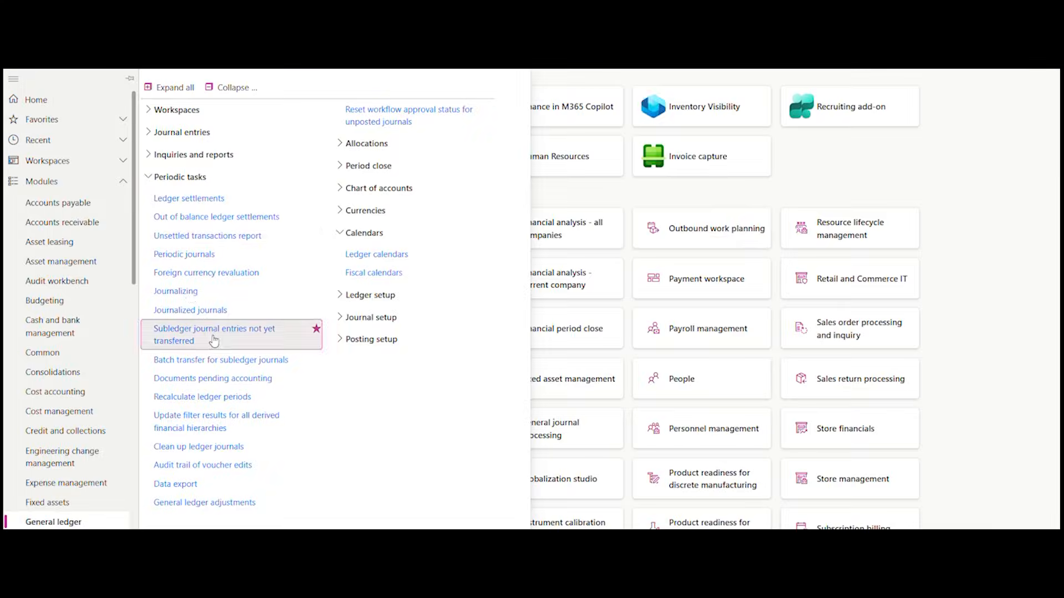
pyautogui.click(215, 336)
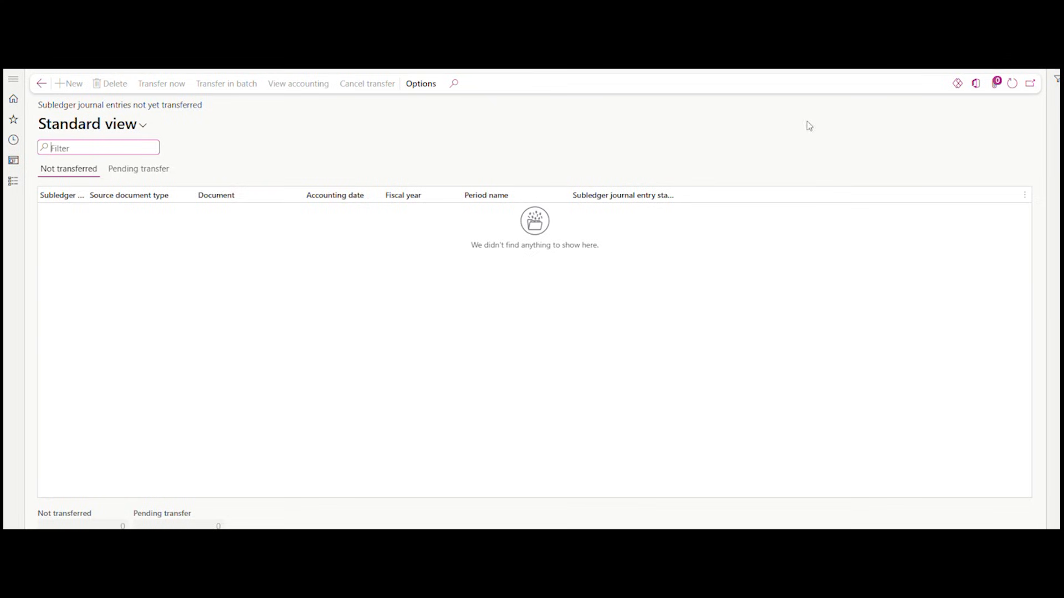
pyautogui.click(1012, 84)
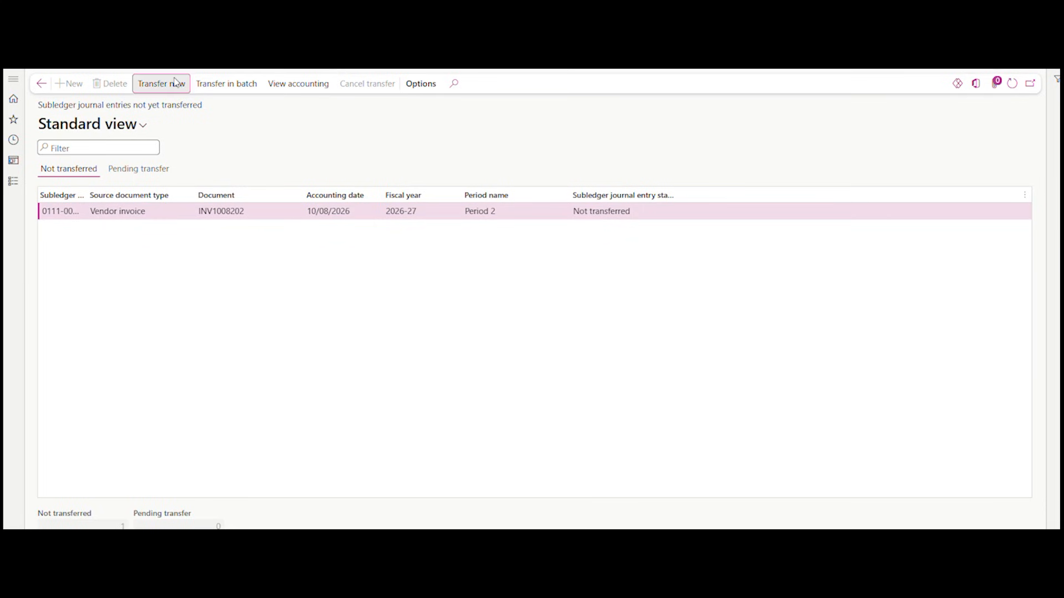
pyautogui.click(175, 82)
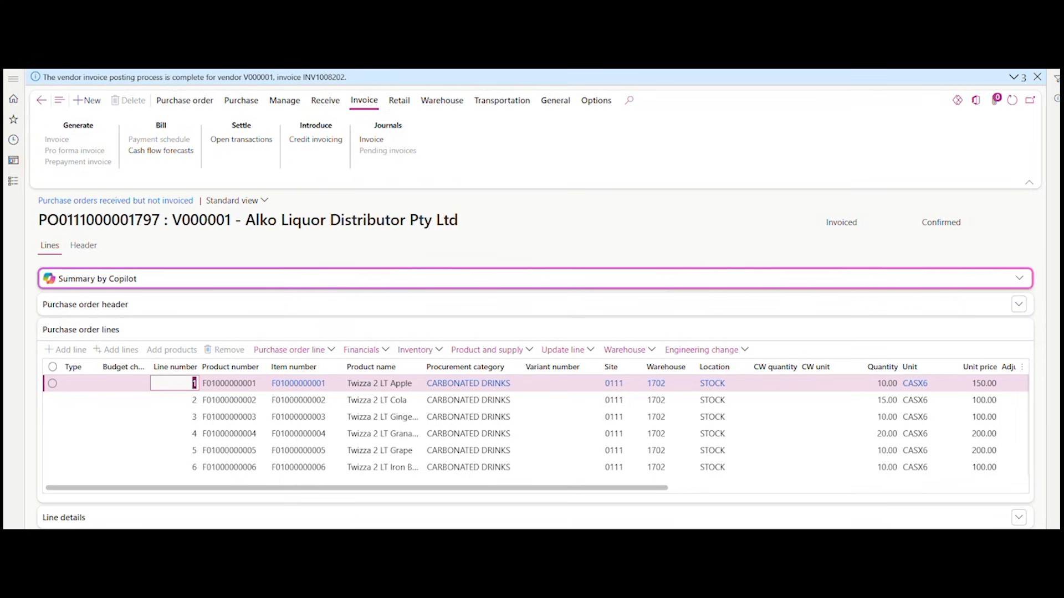
# - Open the purchase order's posted invoice journal and examine the claim type and claim journal invoice of its lines
pyautogui.click(372, 139)
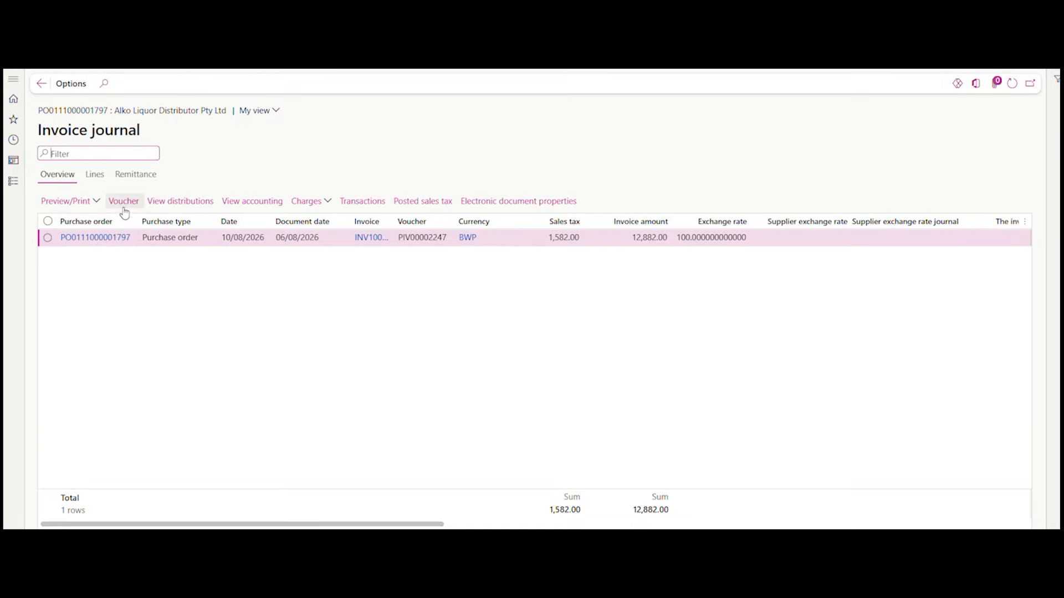
pyautogui.click(93, 175)
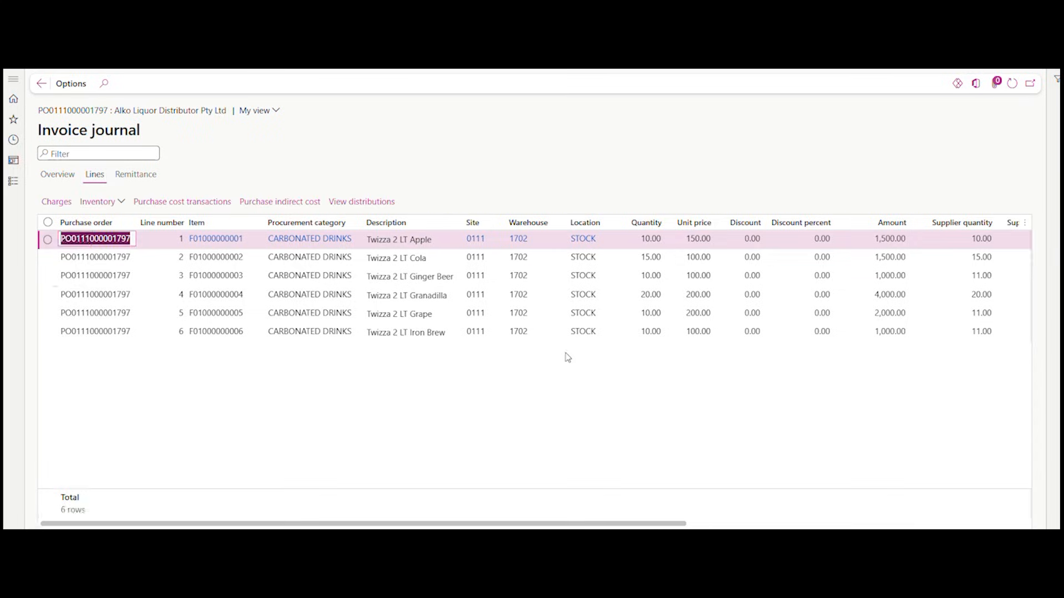
pyautogui.hscroll(10, 567, 357)
pyautogui.hscroll(5, 567, 354)
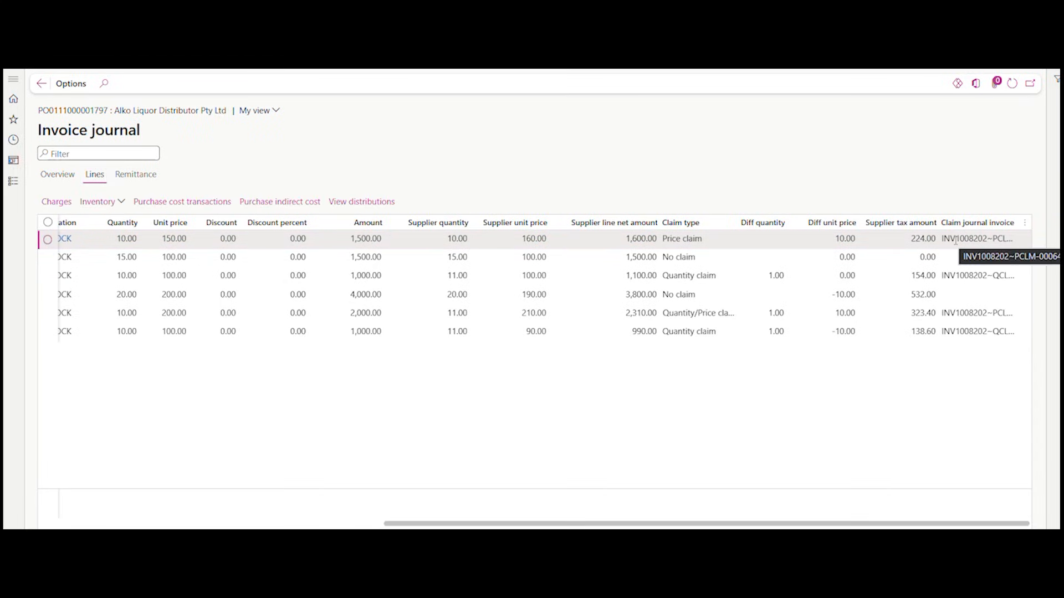
# - View the charges on the price claim line for Twizza 2 LT Apple and return to the invoice journal lines
pyautogui.click(690, 239)
pyautogui.click(53, 206)
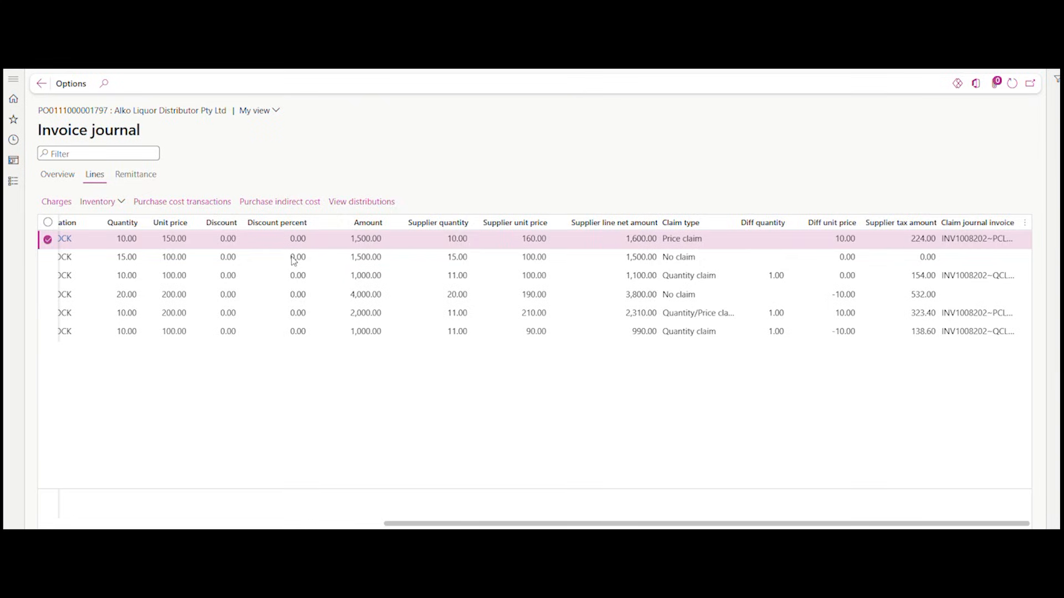
pyautogui.click(149, 186)
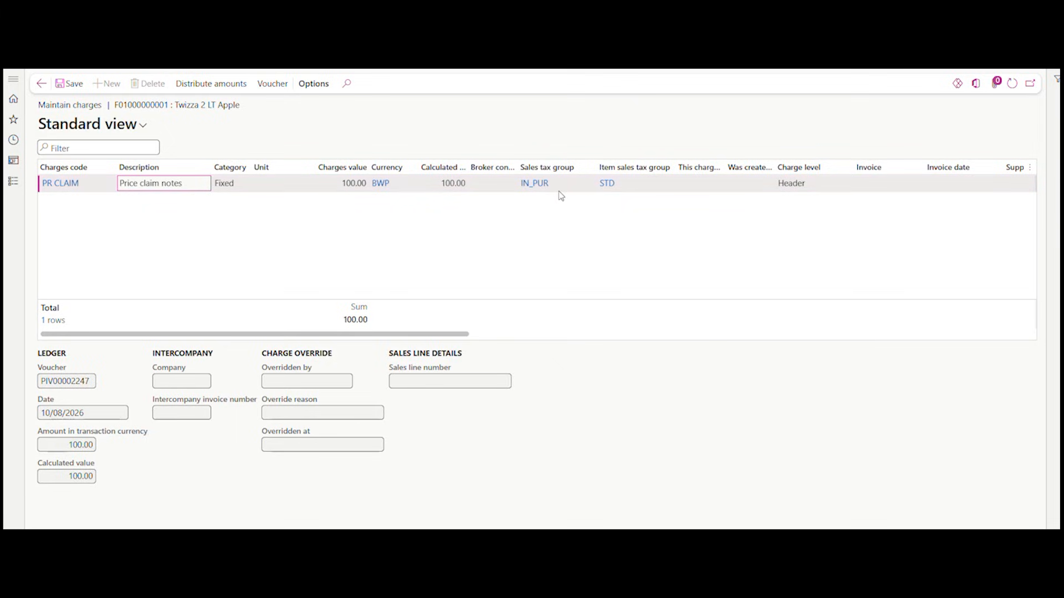
pyautogui.click(39, 84)
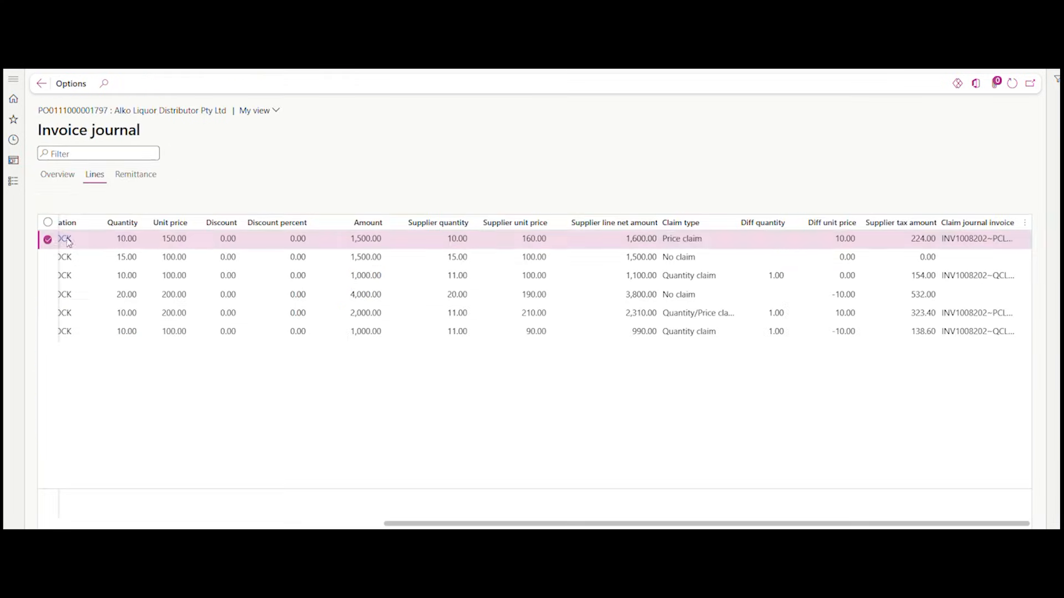
# - View the charges on the quantity claim line for Twizza 2 LT Ginger Beer and return to the invoice journal lines
pyautogui.click(669, 275)
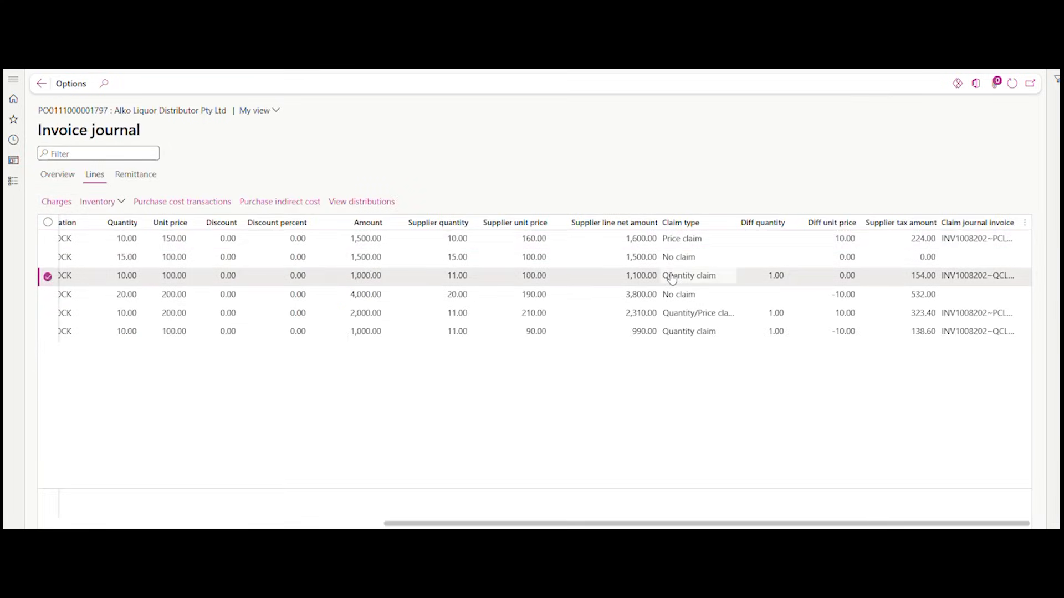
pyautogui.click(51, 208)
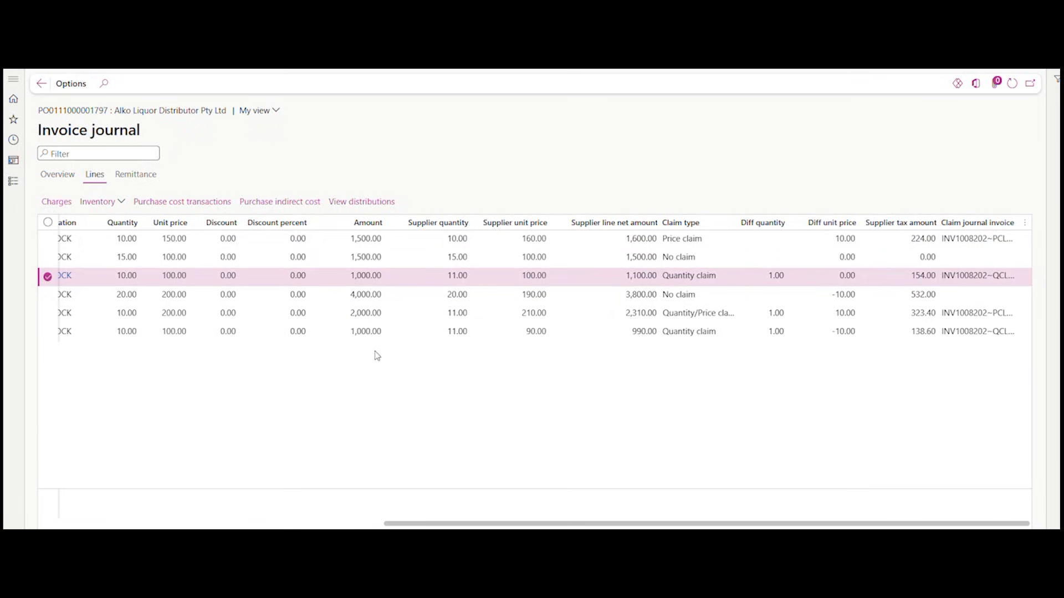
pyautogui.click(43, 83)
# - Open the claim note journal linked to the posted invoice from the invoice journal overview
pyautogui.click(57, 174)
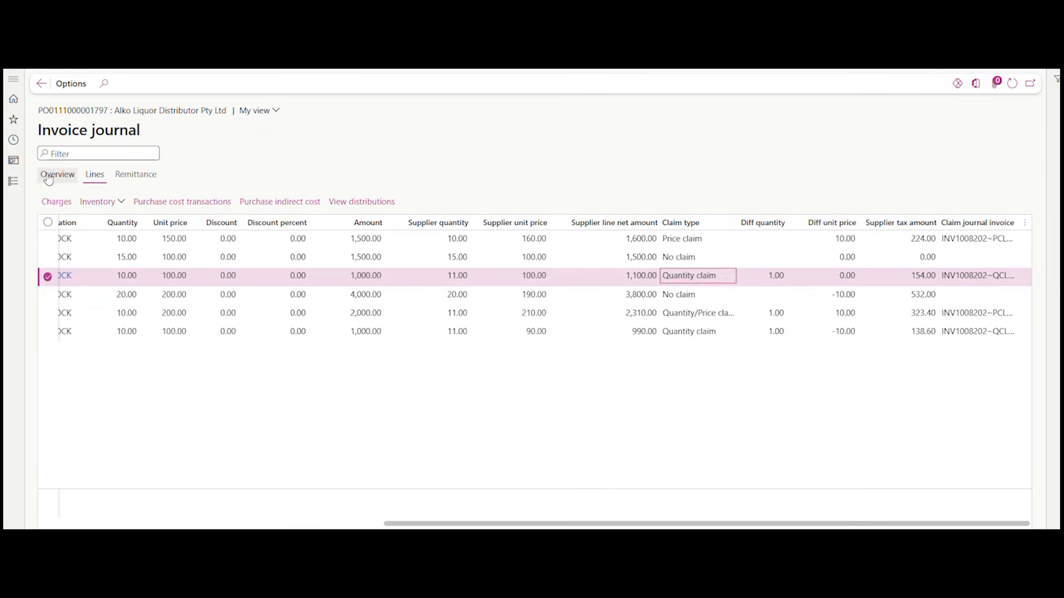
pyautogui.hscroll(5, 565, 355)
pyautogui.hscroll(10, 565, 355)
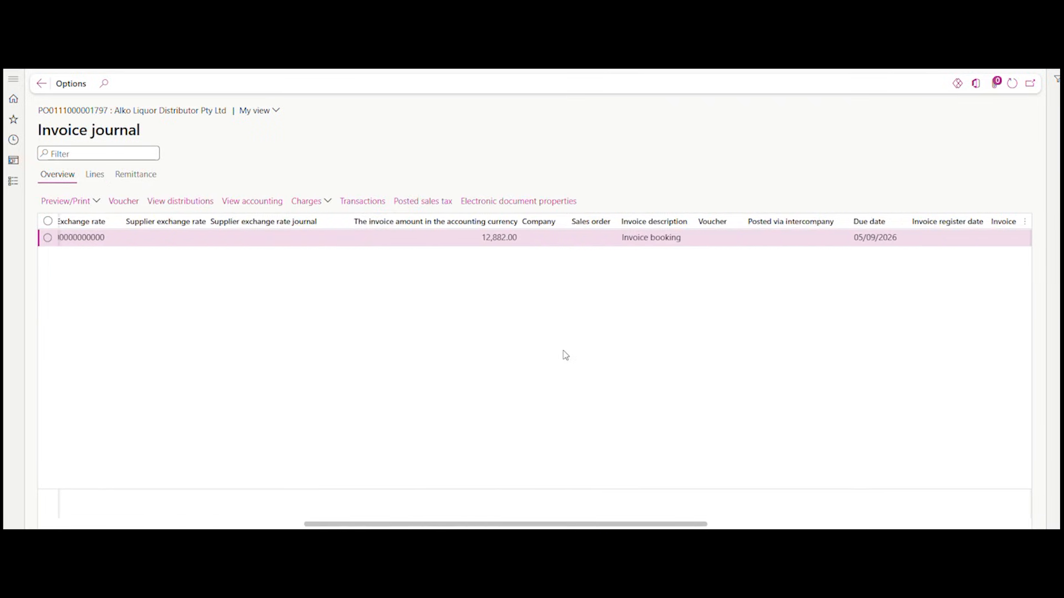
pyautogui.hscroll(3, 565, 355)
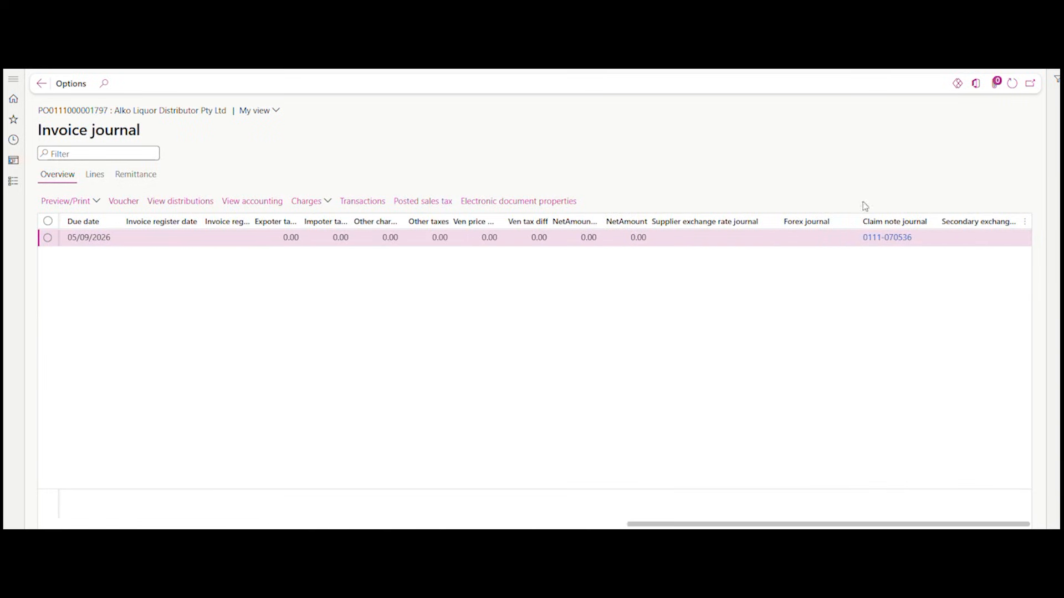
pyautogui.click(883, 239)
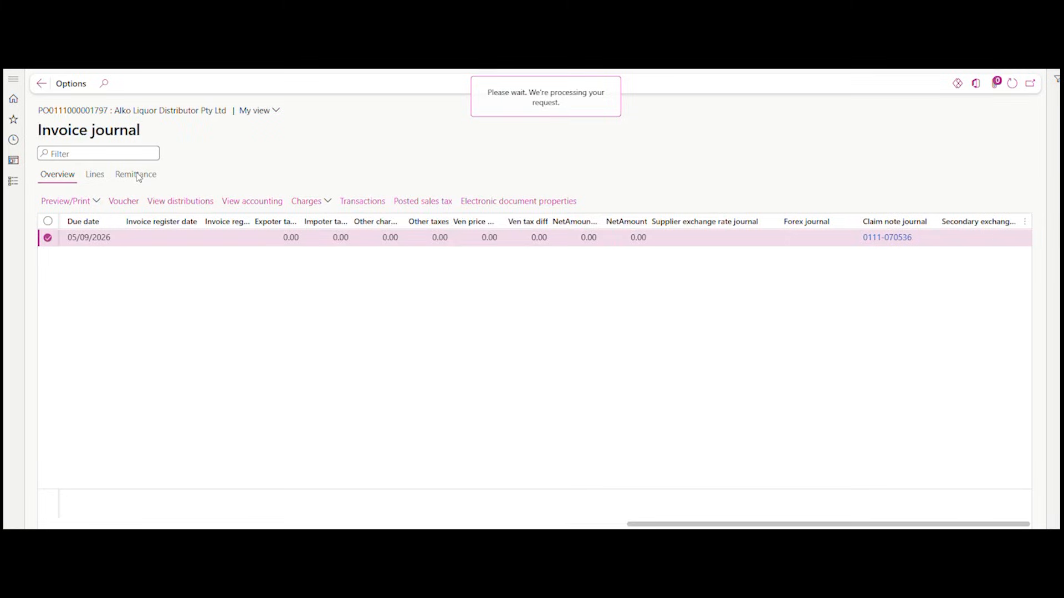
# - Show posted general journals and examine the claim note journal's vendor lines, including debit amounts, offset accounts and sales tax groups
pyautogui.click(123, 161)
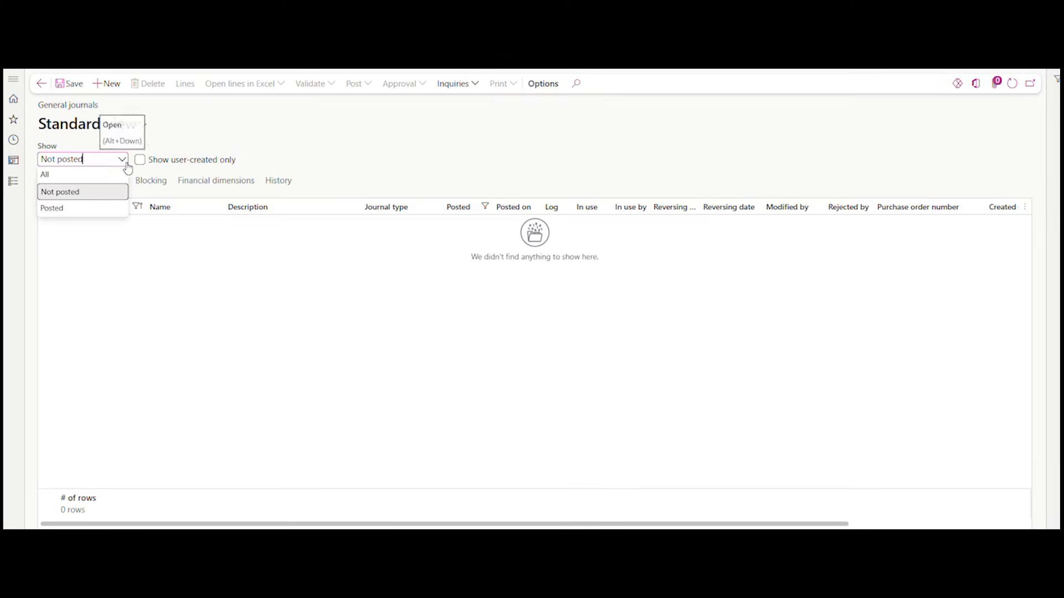
pyautogui.click(80, 208)
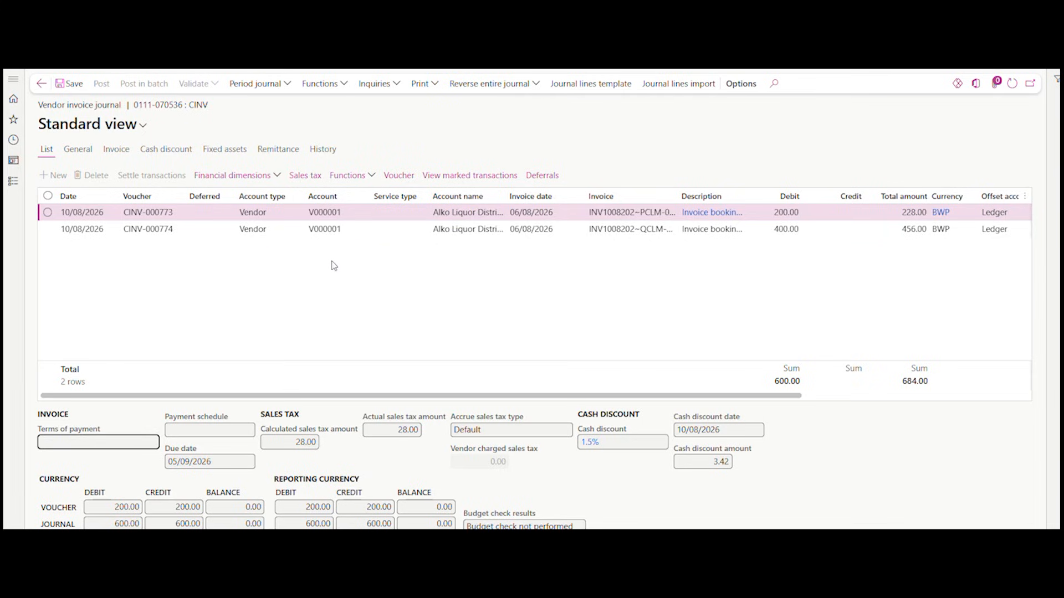
pyautogui.hscroll(5, 700, 293)
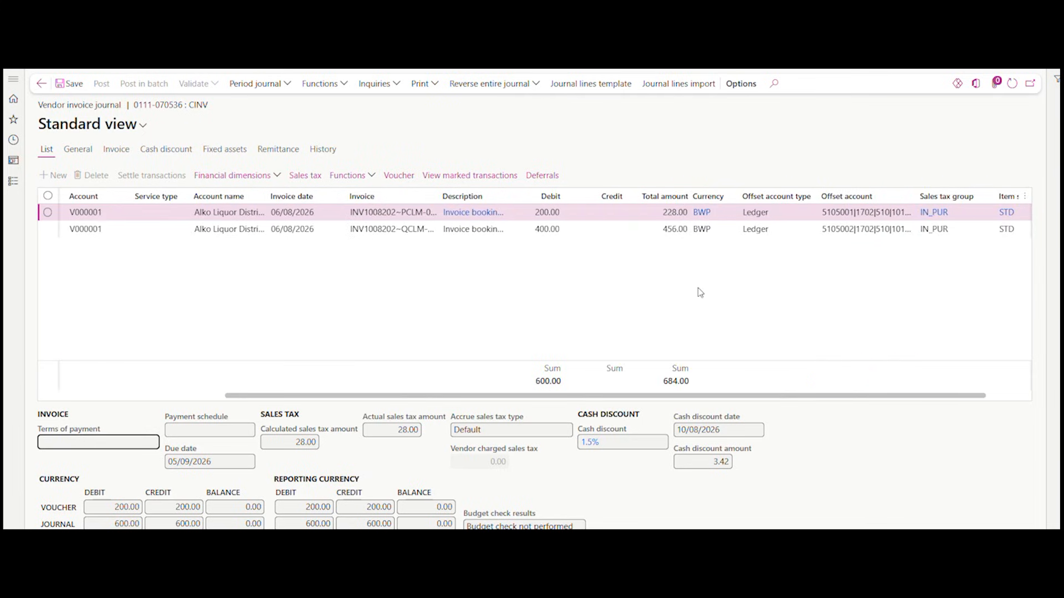
# - Return from the claim note journal to the invoice journal overview and its purchase order and voucher details
pyautogui.click(42, 86)
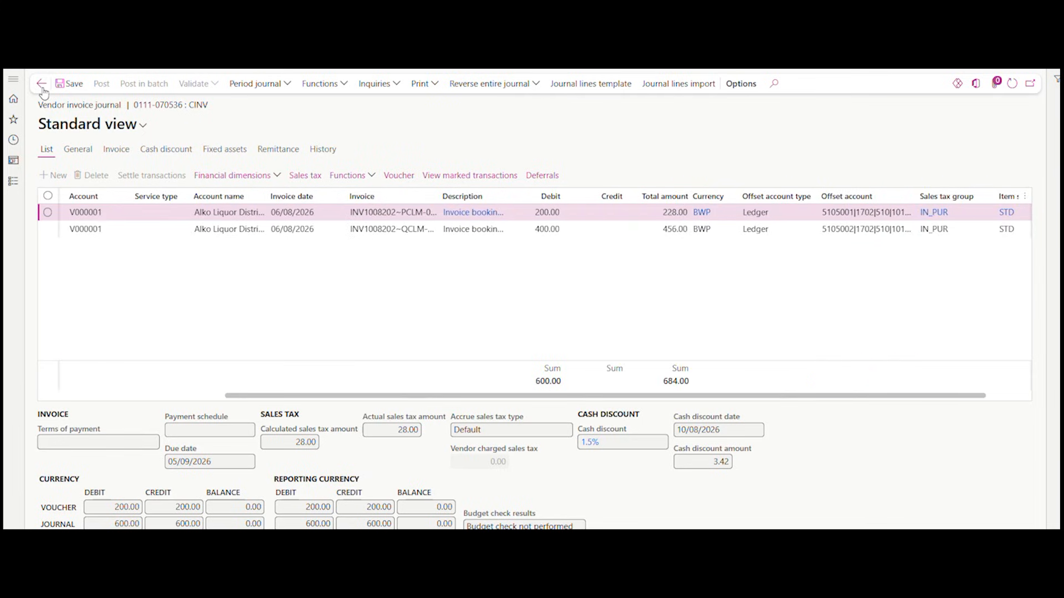
pyautogui.click(42, 85)
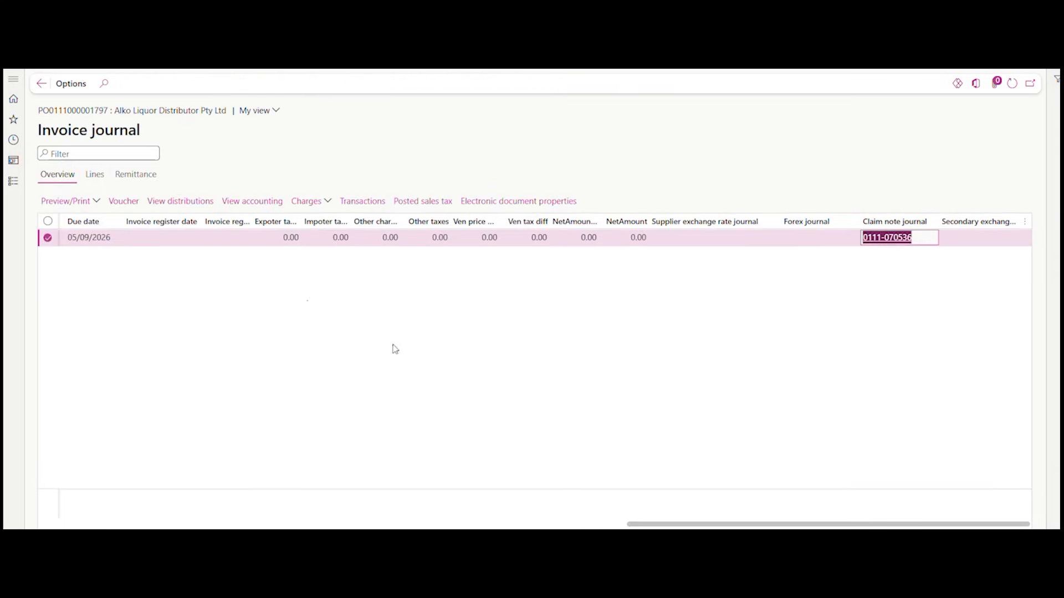
pyautogui.click(393, 525)
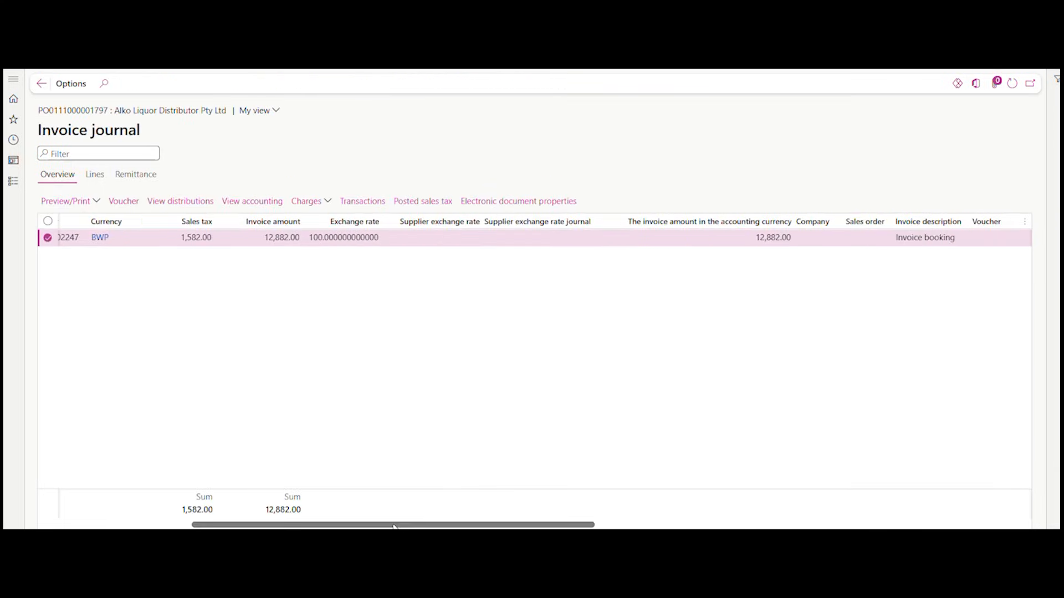
pyautogui.click(159, 523)
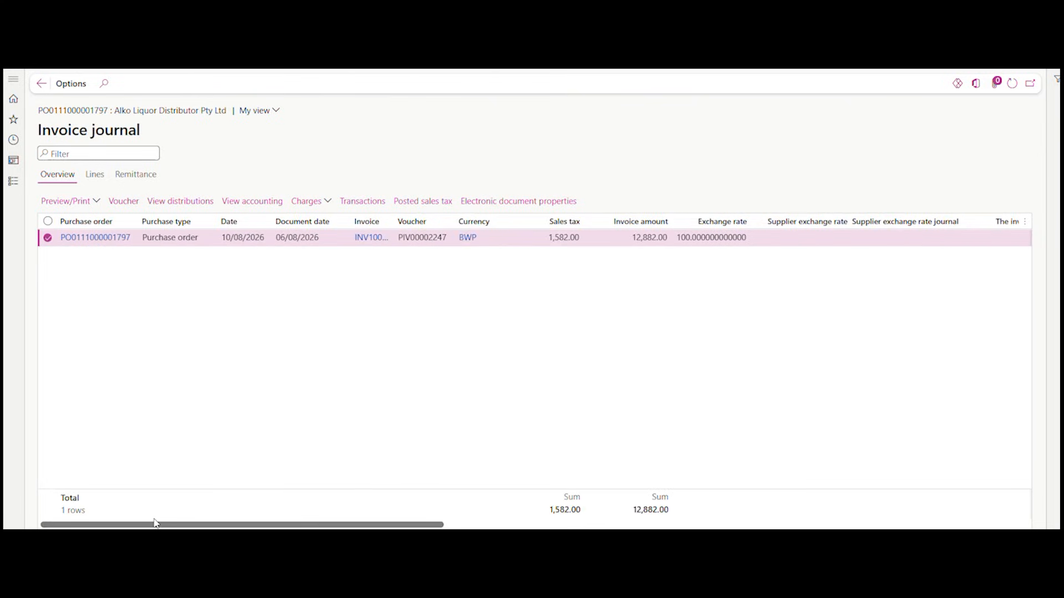